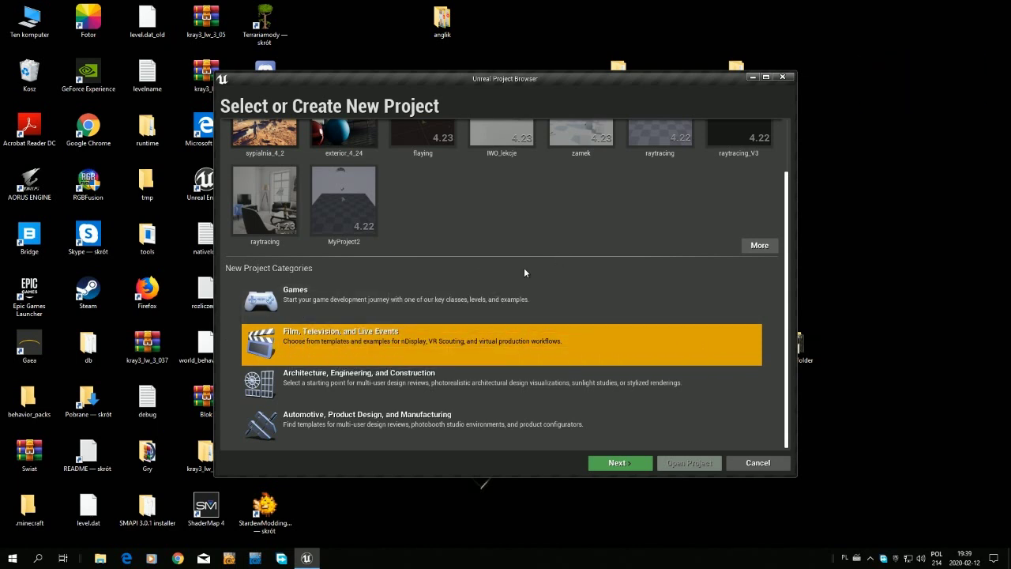
# - Pick the Architecture, Engineering, and Construction category for a new project and go to template selection
pyautogui.scroll(2, 537, 274)
pyautogui.scroll(-1, 507, 293)
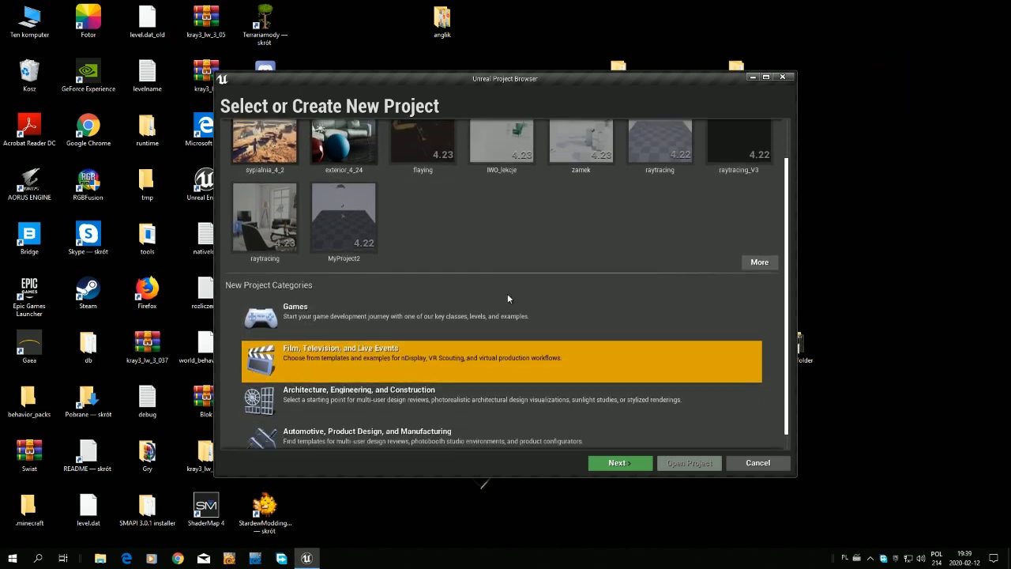
pyautogui.click(320, 395)
pyautogui.scroll(-1, 553, 356)
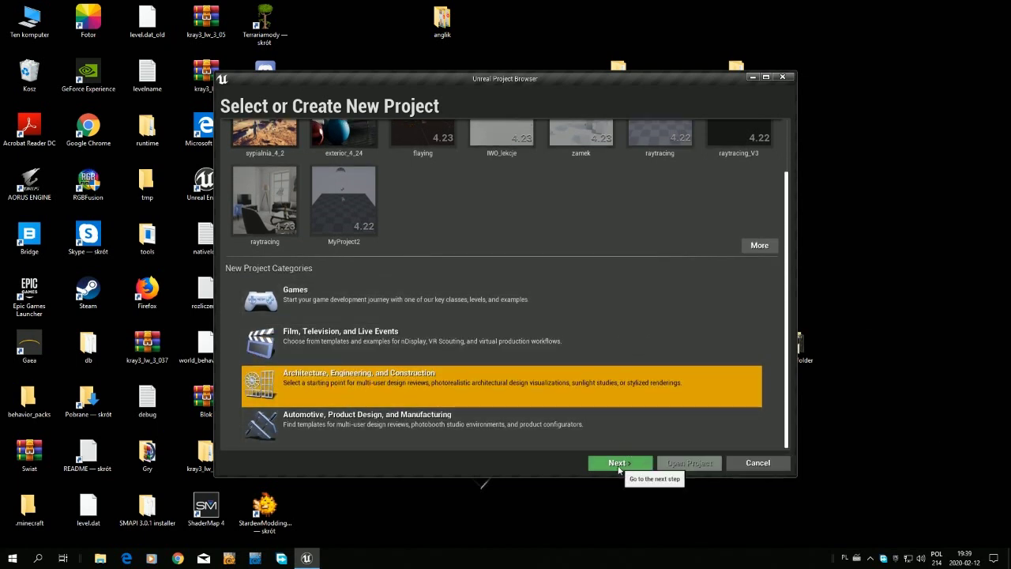
pyautogui.click(619, 463)
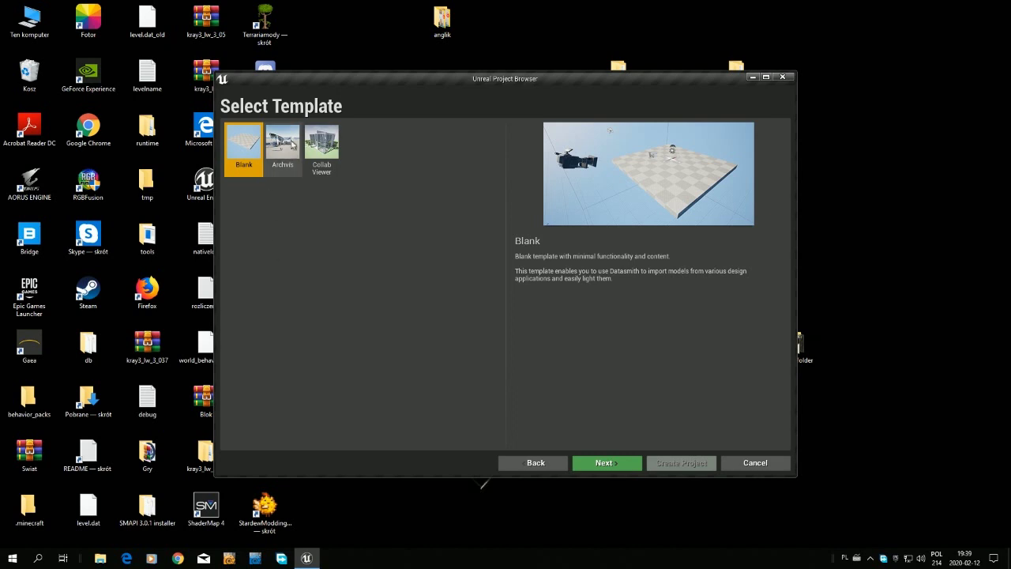
# - Create an Archvis-template project named 'test' with raytracing enabled
pyautogui.click(281, 144)
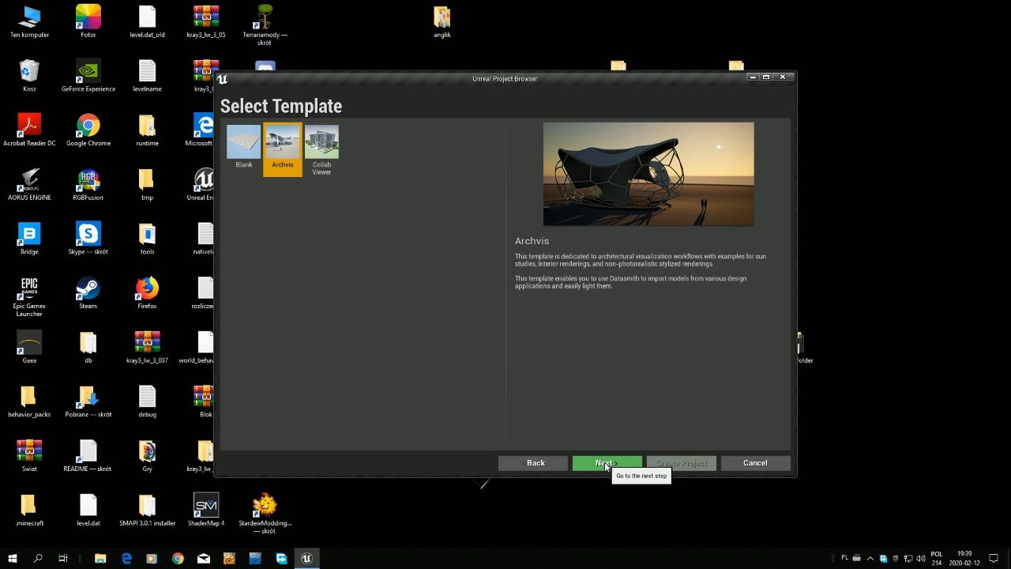
pyautogui.click(606, 466)
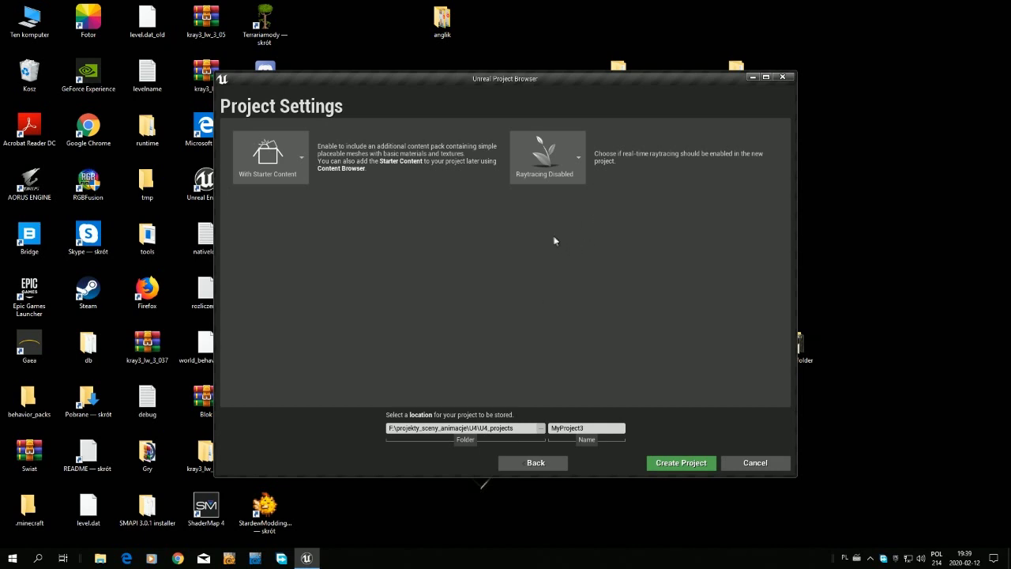
pyautogui.click(564, 159)
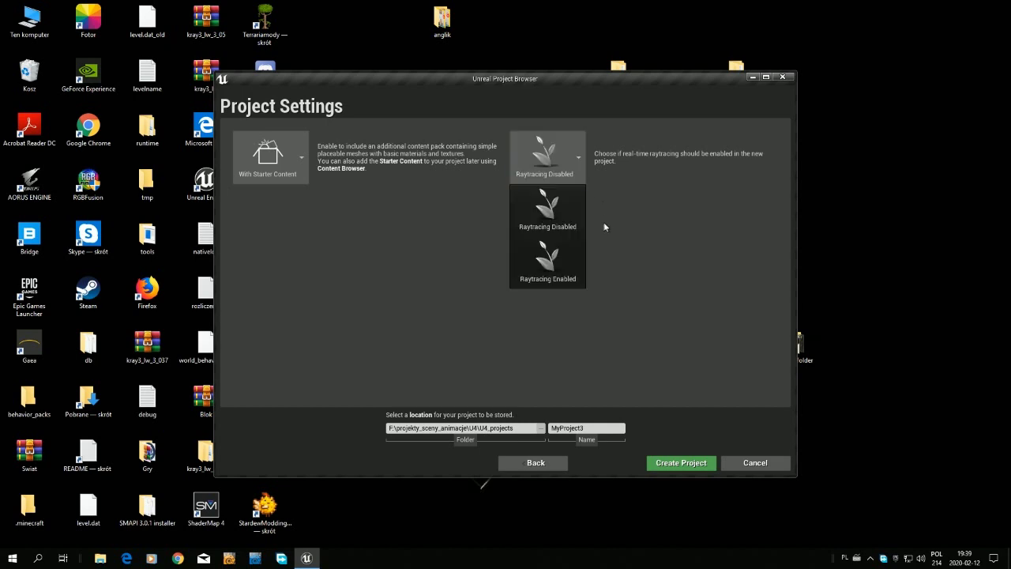
pyautogui.click(550, 261)
pyautogui.doubleClick(594, 428)
pyautogui.write('test')
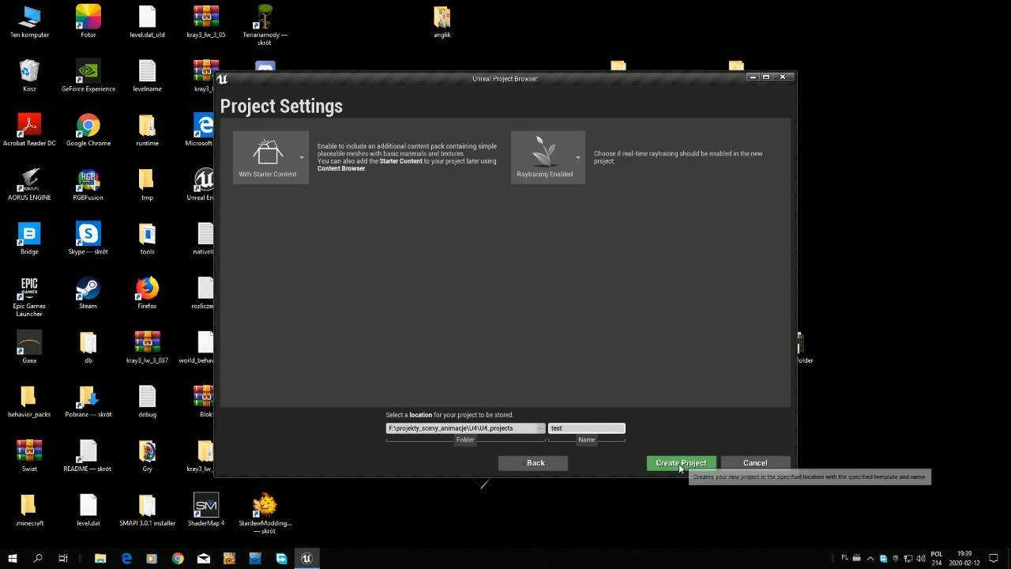
pyautogui.click(679, 462)
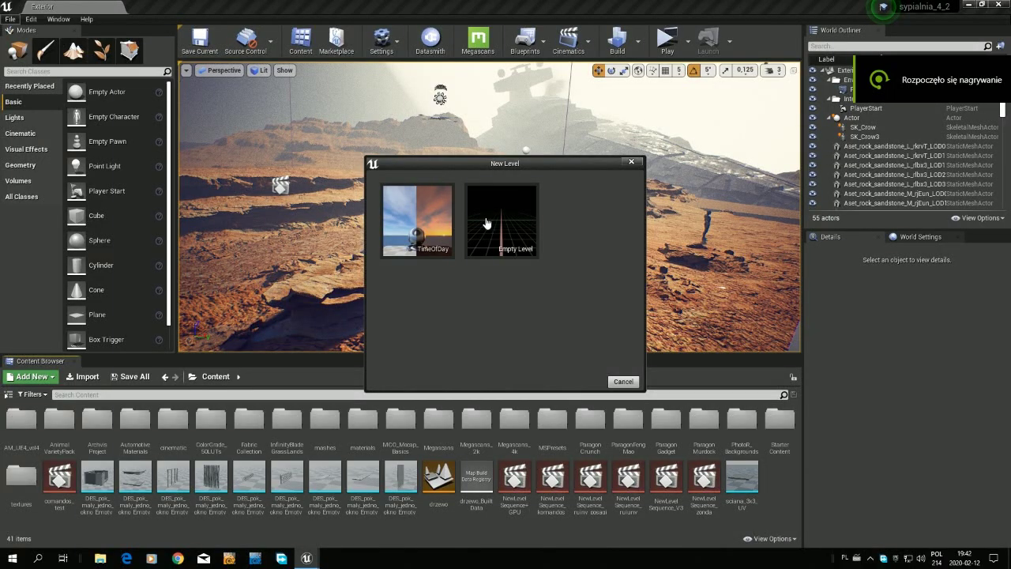
# - Start an empty level and browse the 91 mesh assets in the Content/mashes folder
pyautogui.click(483, 223)
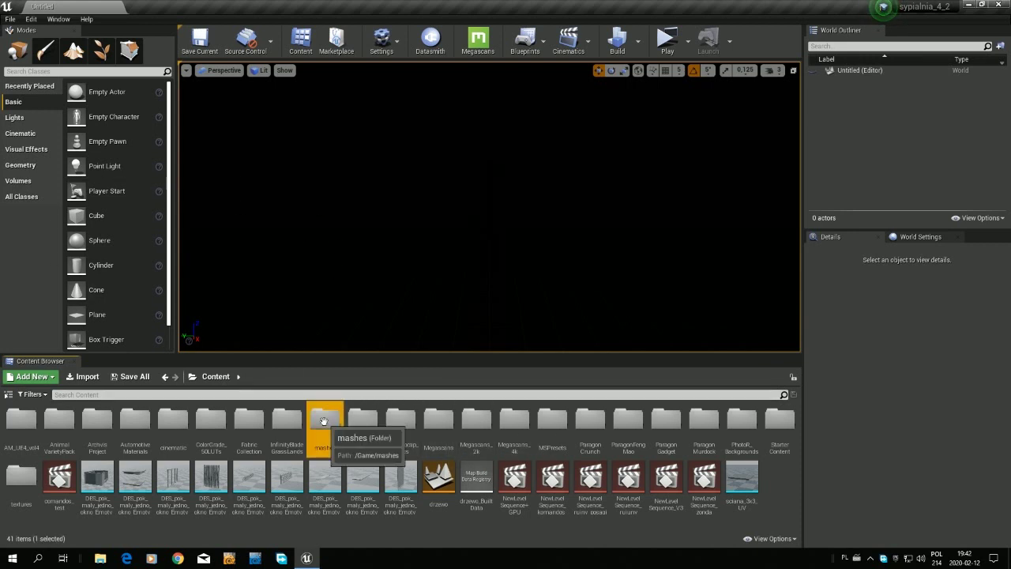
pyautogui.doubleClick(337, 416)
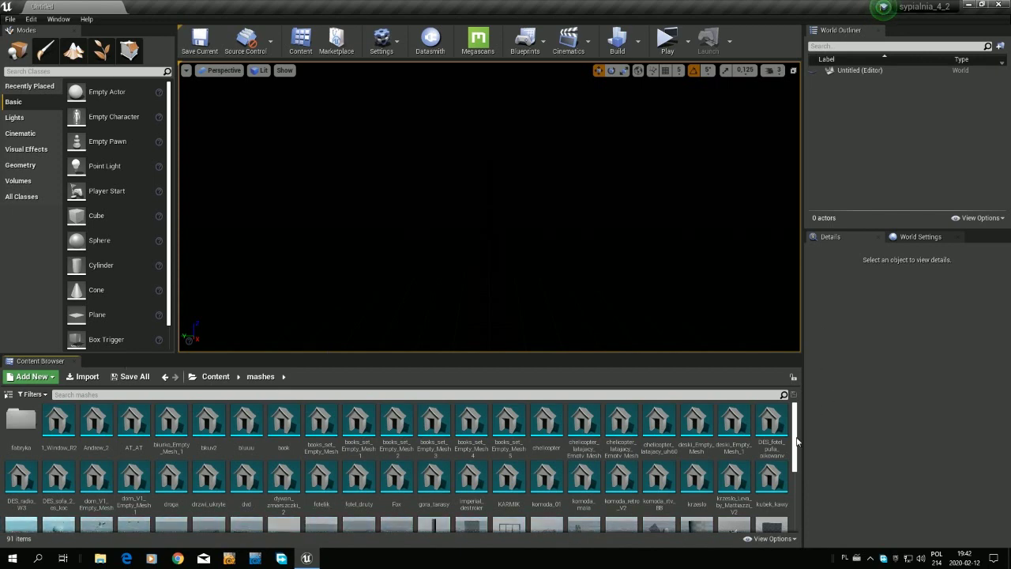
pyautogui.moveTo(795, 434); pyautogui.dragTo(795, 492)
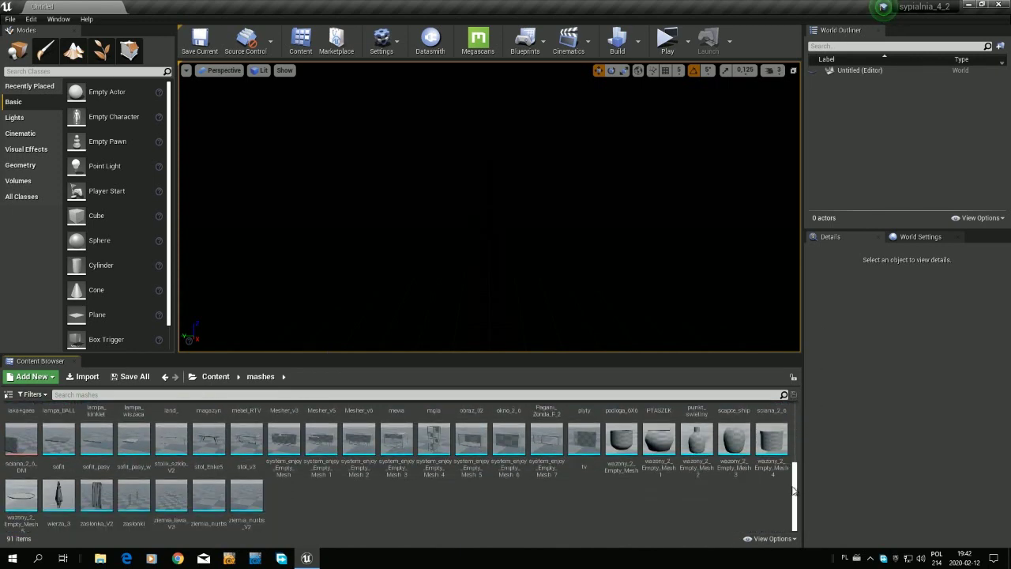
pyautogui.moveTo(794, 491); pyautogui.dragTo(796, 465)
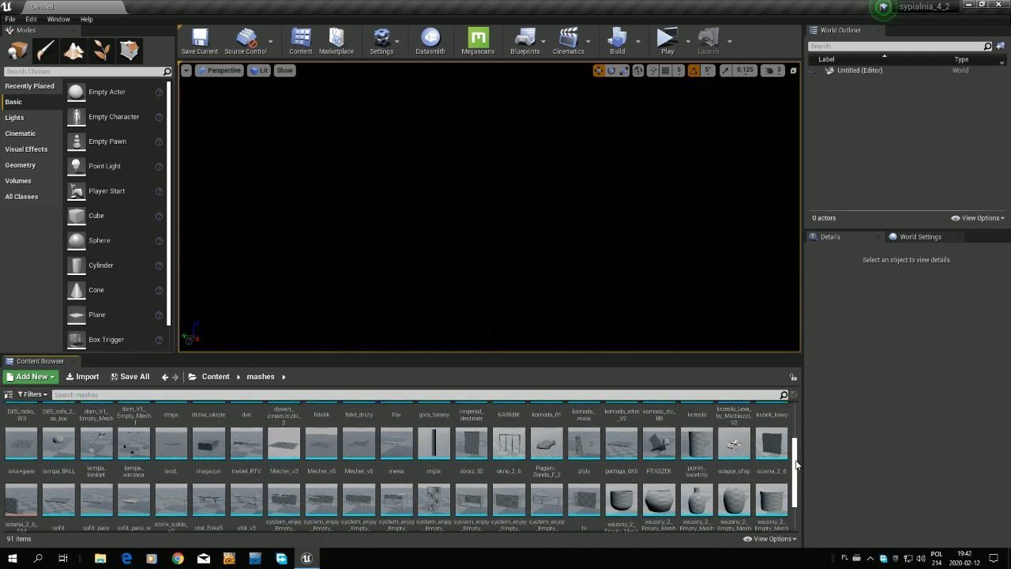
pyautogui.moveTo(796, 465); pyautogui.dragTo(798, 486)
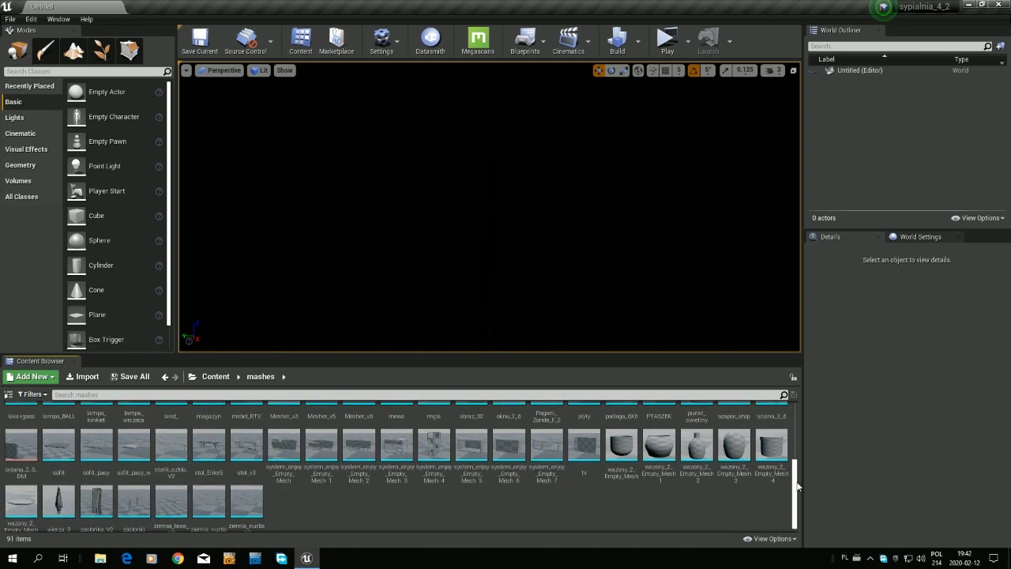
pyautogui.moveTo(798, 485); pyautogui.dragTo(799, 451)
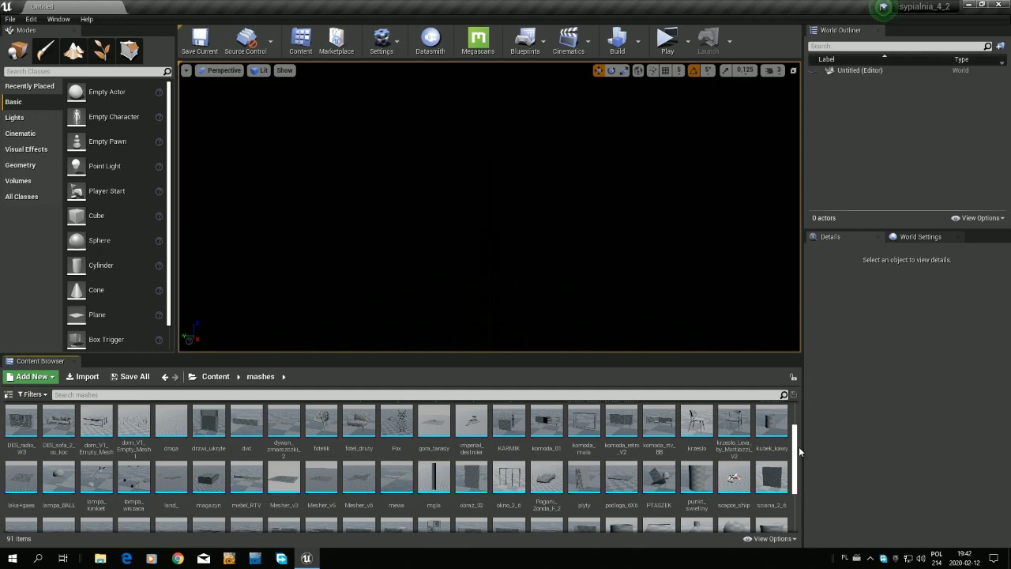
pyautogui.moveTo(799, 447); pyautogui.dragTo(801, 454)
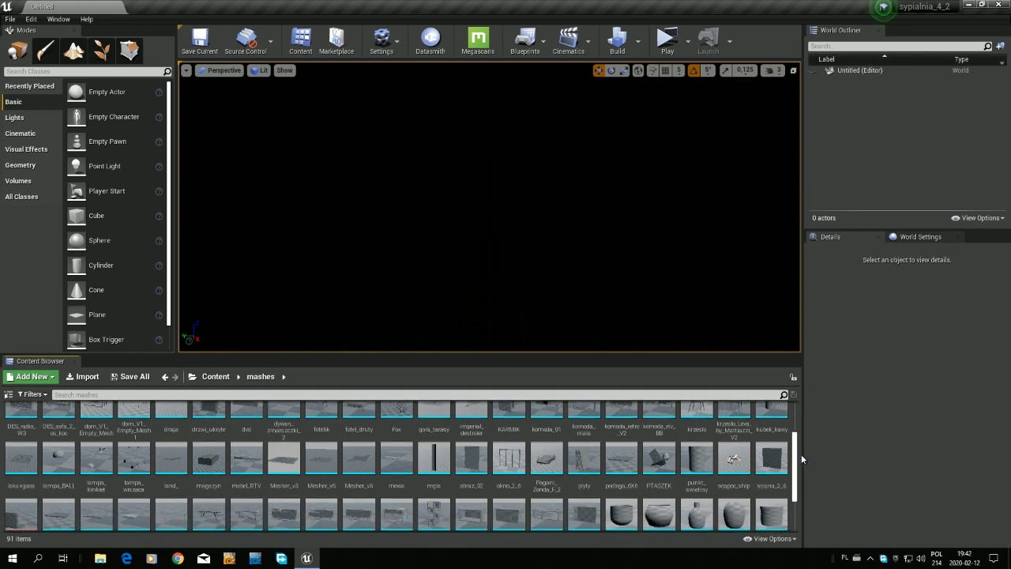
pyautogui.moveTo(622, 458)
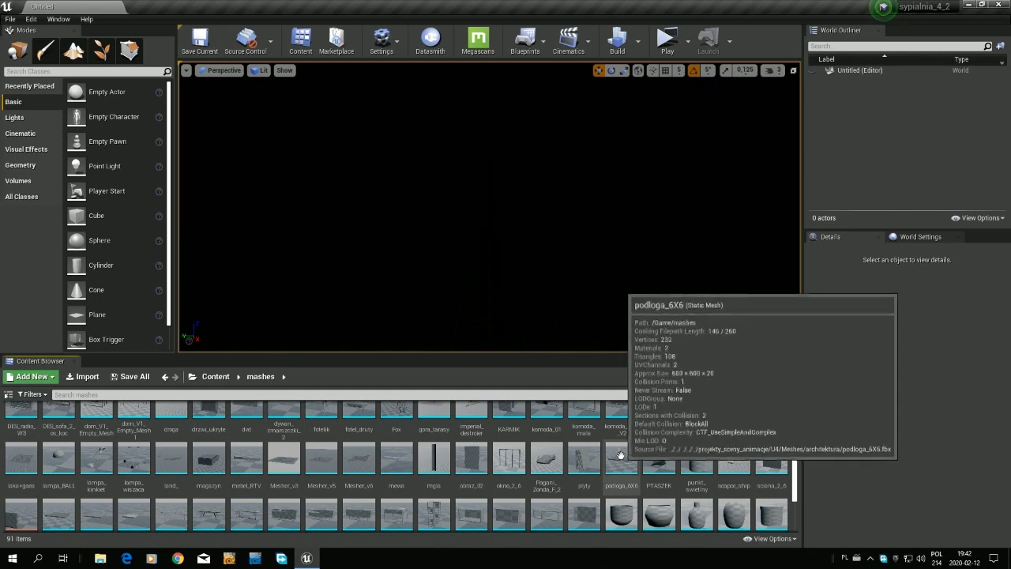
pyautogui.moveTo(621, 456); pyautogui.dragTo(586, 362)
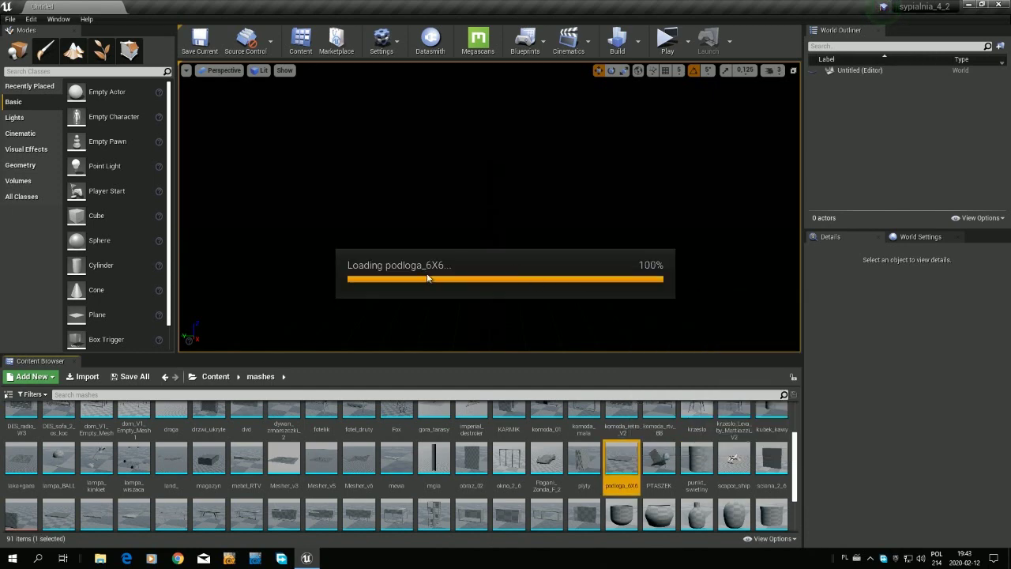
pyautogui.moveTo(427, 279); pyautogui.dragTo(741, 310)
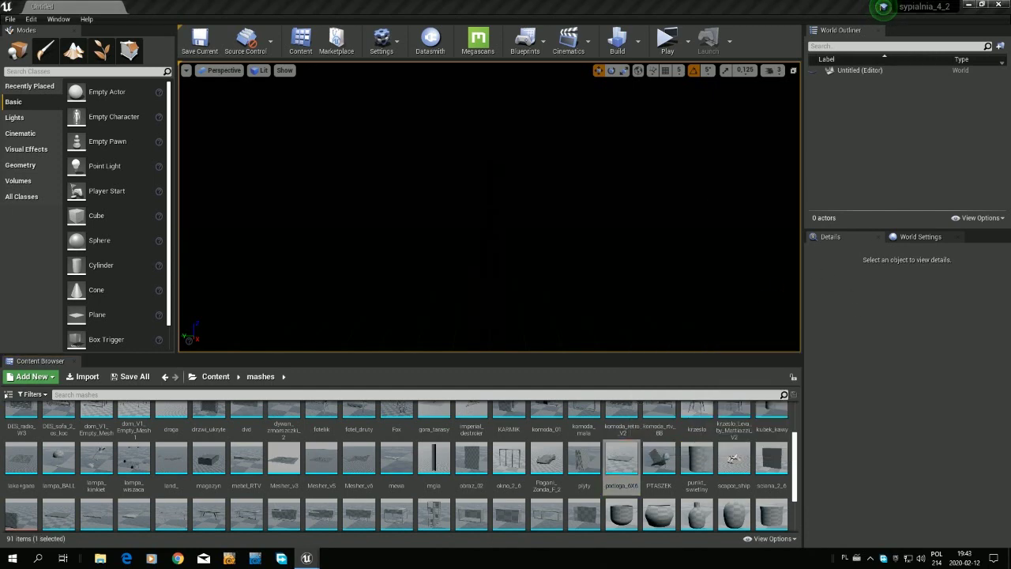
pyautogui.moveTo(711, 102); pyautogui.dragTo(346, 142)
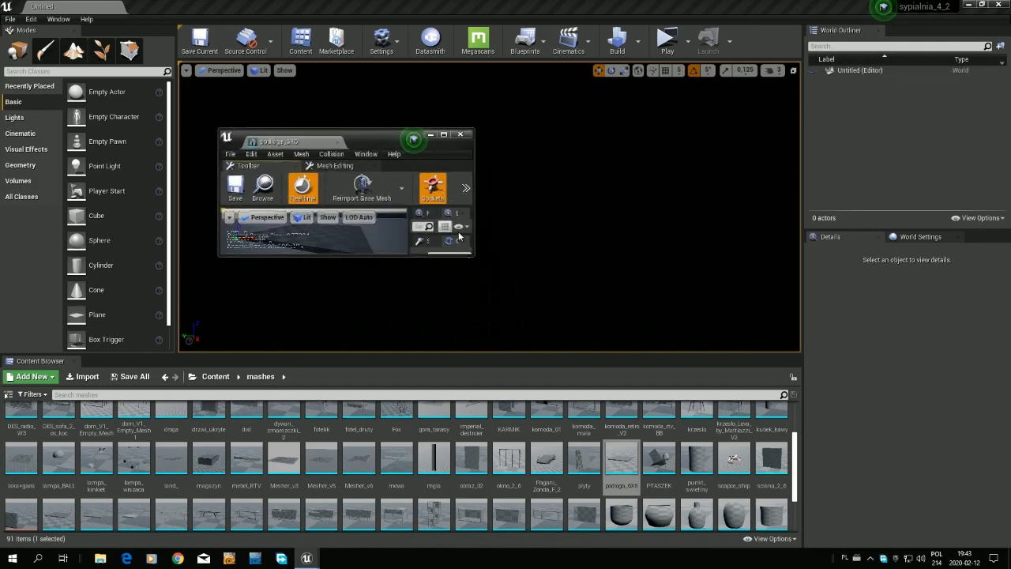
pyautogui.click(444, 134)
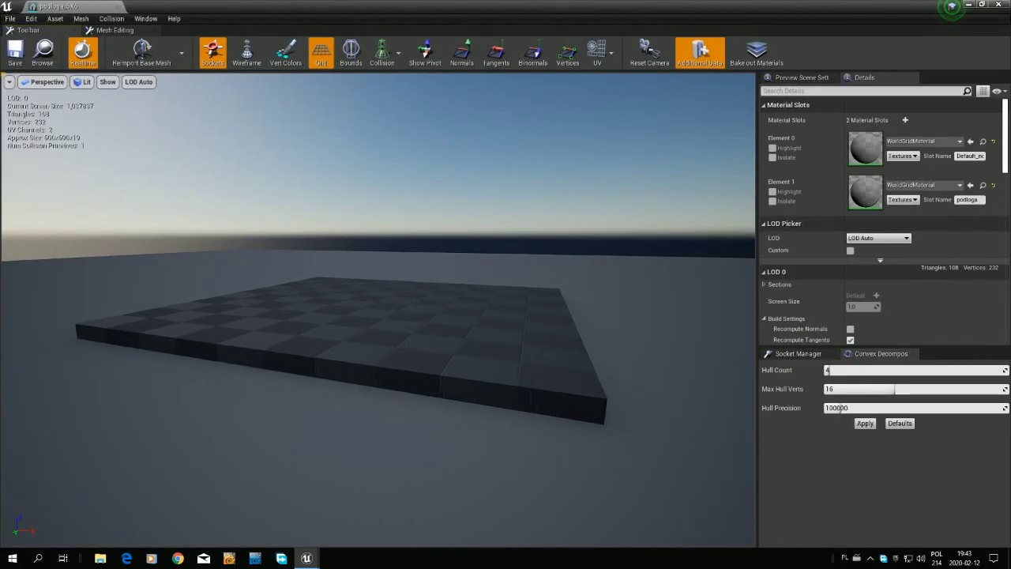
pyautogui.moveTo(406, 356); pyautogui.dragTo(426, 360)
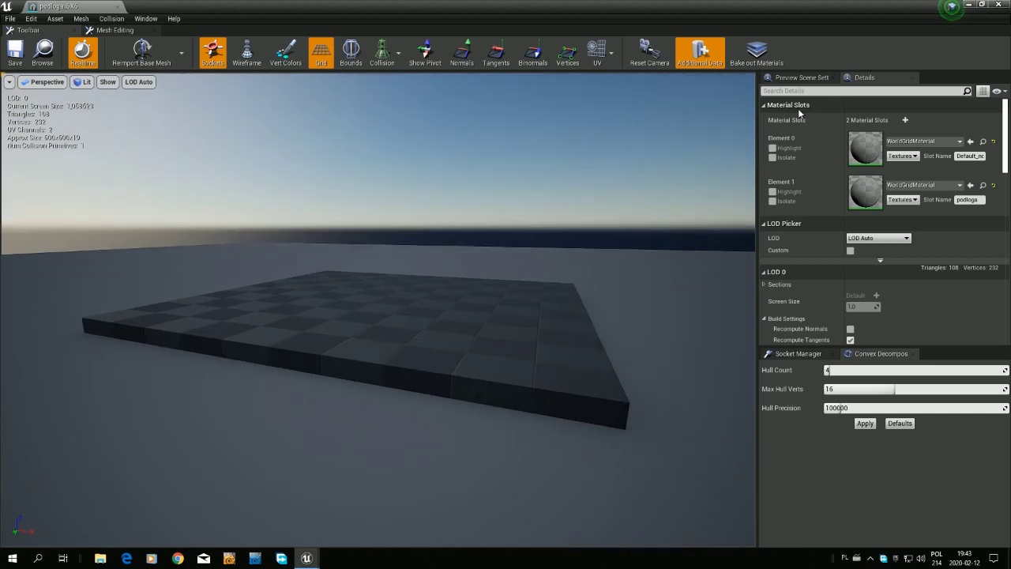
pyautogui.click(998, 5)
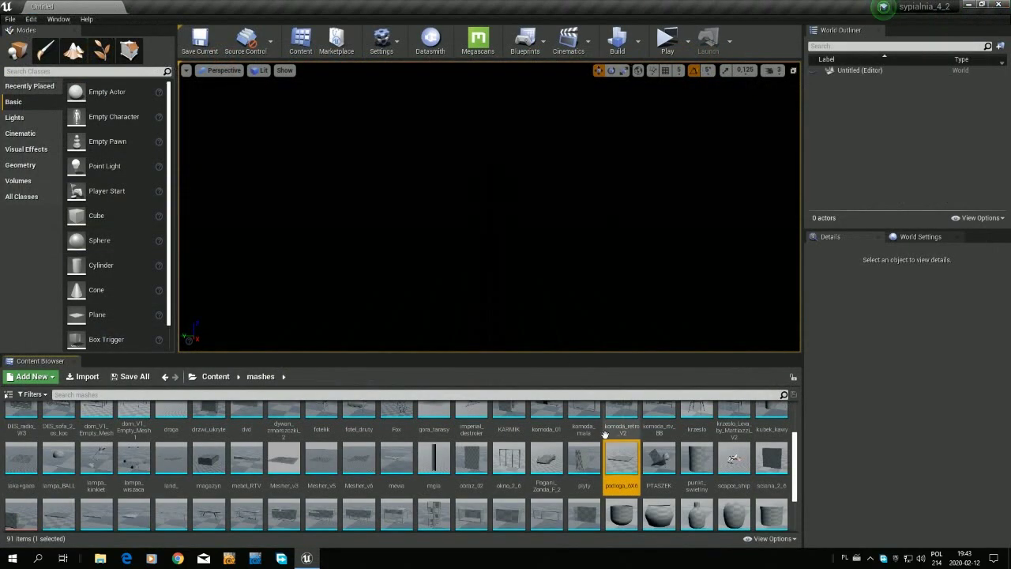
# - Place the podloga_6X6 floor mesh in the level and set its Z location to 0
pyautogui.moveTo(621, 464)
pyautogui.mouseDown()
pyautogui.moveTo(527, 376)
pyautogui.moveTo(597, 230)
pyautogui.mouseUp()
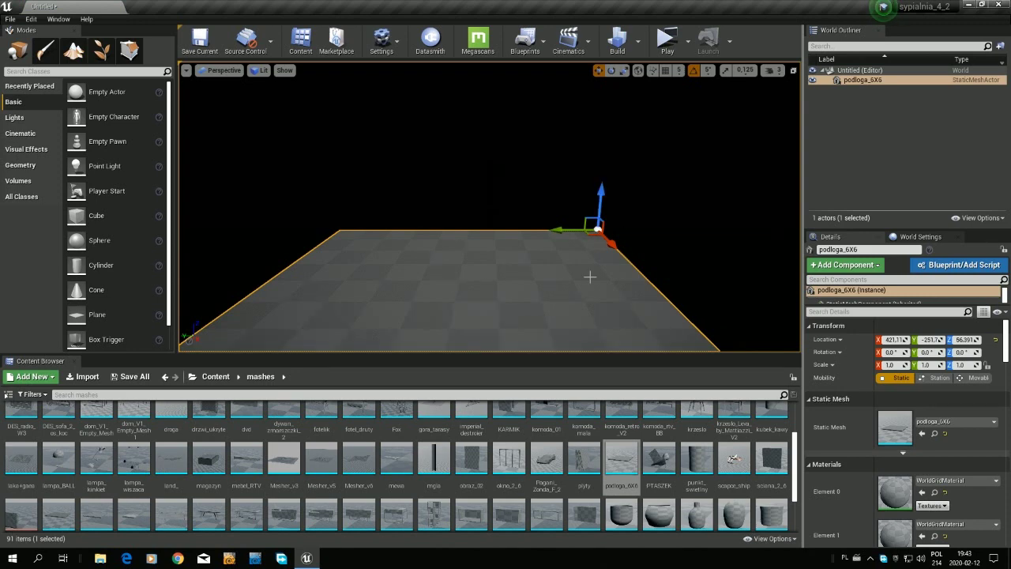
pyautogui.click(977, 340)
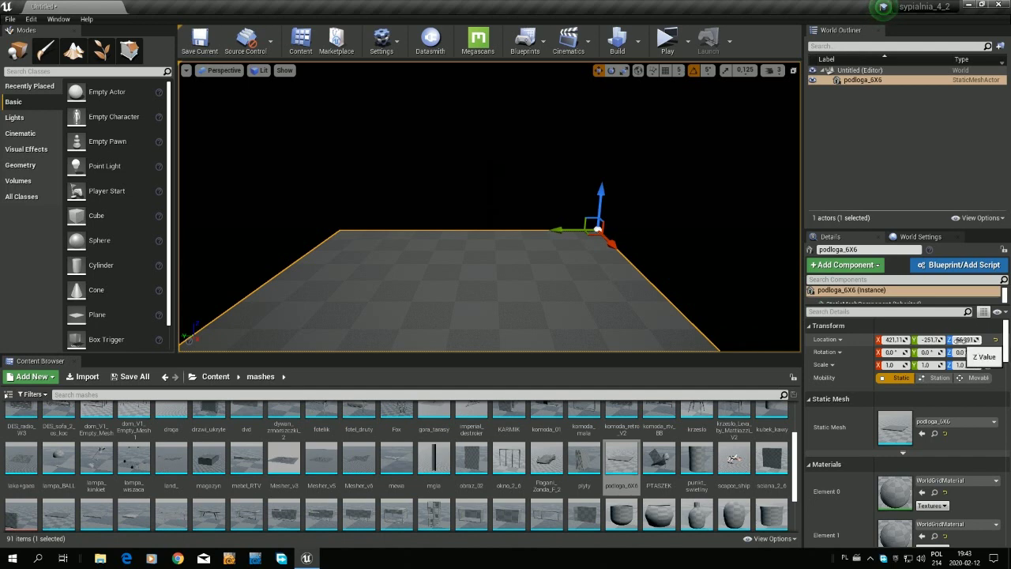
pyautogui.write('56.391')
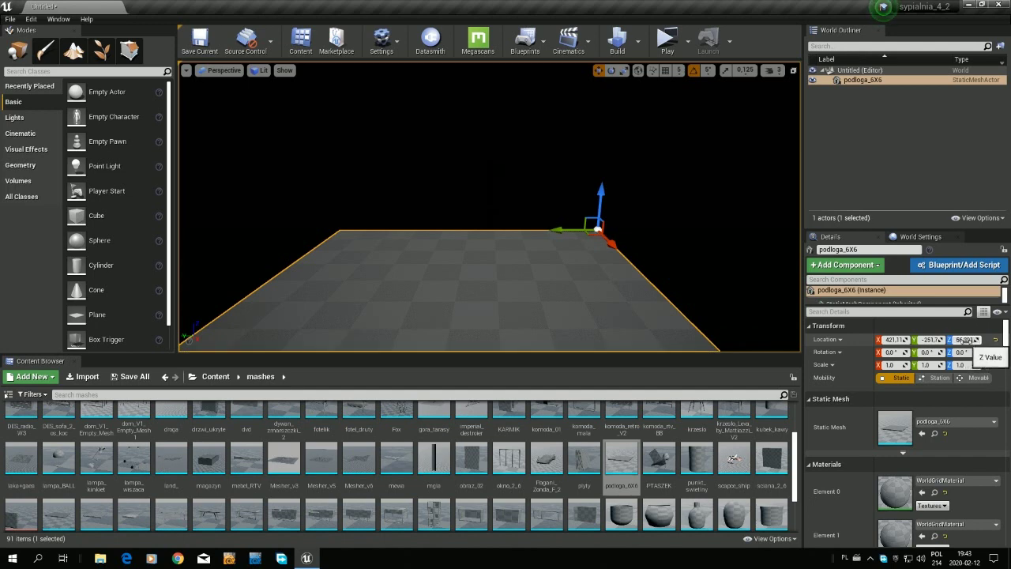
pyautogui.press('Return')
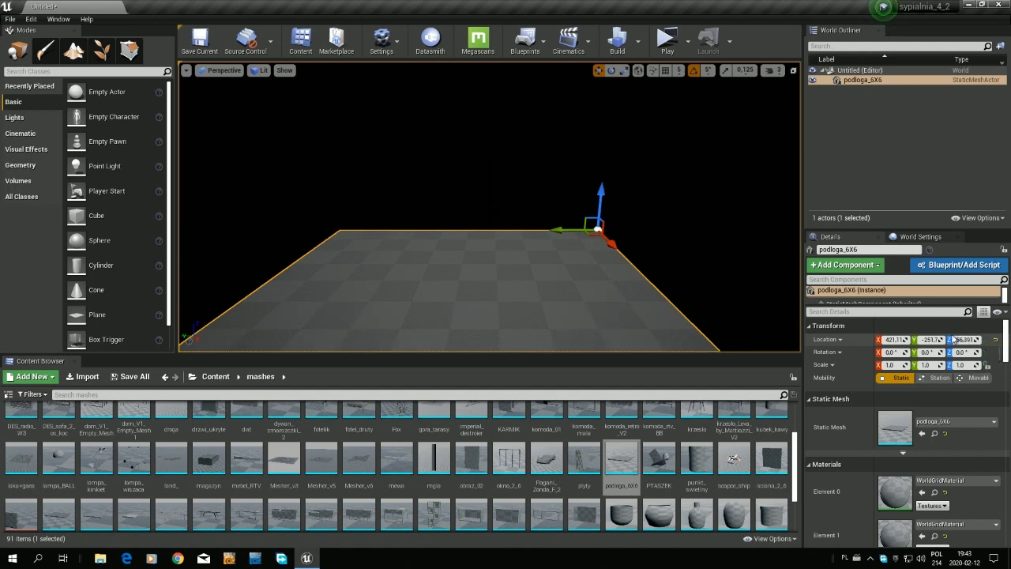
pyautogui.moveTo(953, 338); pyautogui.dragTo(979, 338)
pyautogui.write('0')
pyautogui.press('Return')
pyautogui.moveTo(655, 195); pyautogui.dragTo(655, 237, button='right')
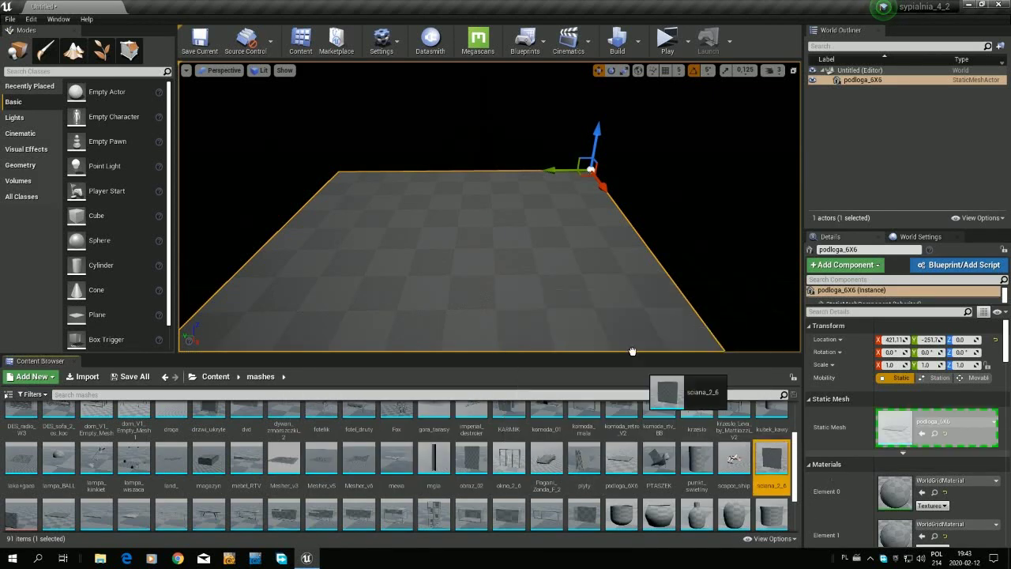
# - Place the sciana_2_6 wall in the level and slide it along X with 10-unit snapping
pyautogui.moveTo(776, 462); pyautogui.dragTo(561, 250)
pyautogui.moveTo(494, 236); pyautogui.dragTo(410, 237, button='right')
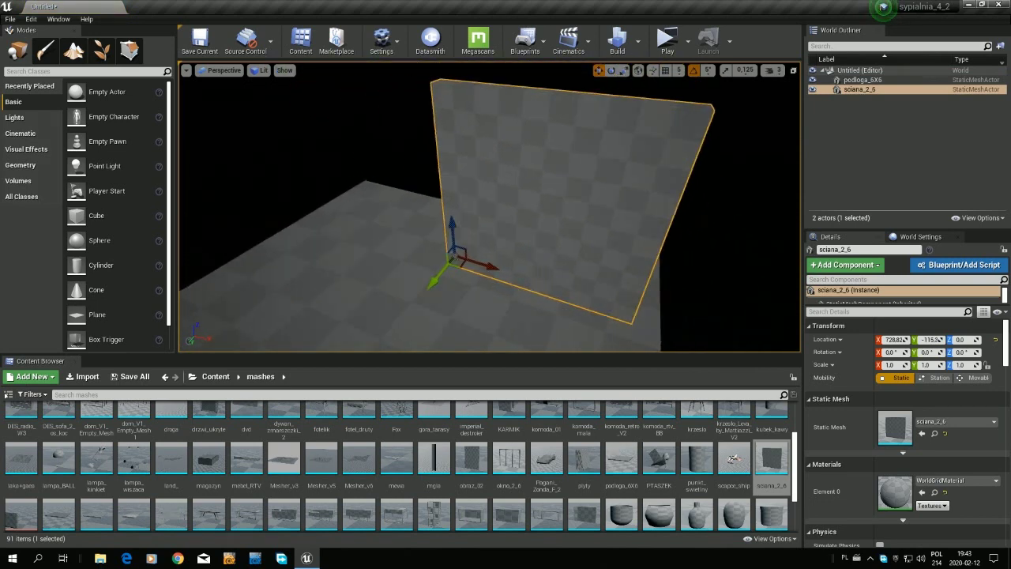
pyautogui.moveTo(411, 237); pyautogui.dragTo(395, 237, button='right')
pyautogui.moveTo(512, 260); pyautogui.dragTo(515, 261, button='right')
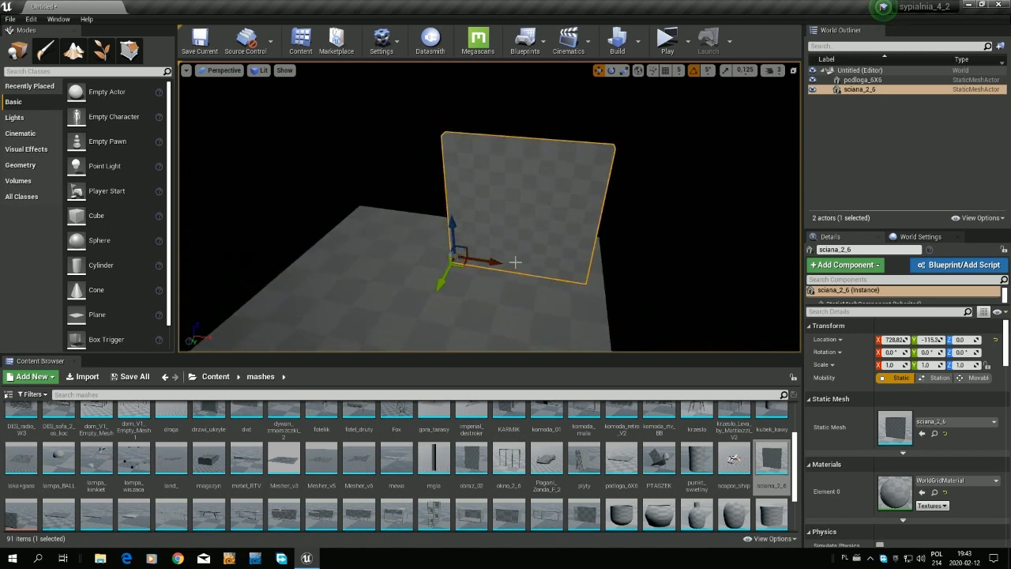
pyautogui.click(679, 71)
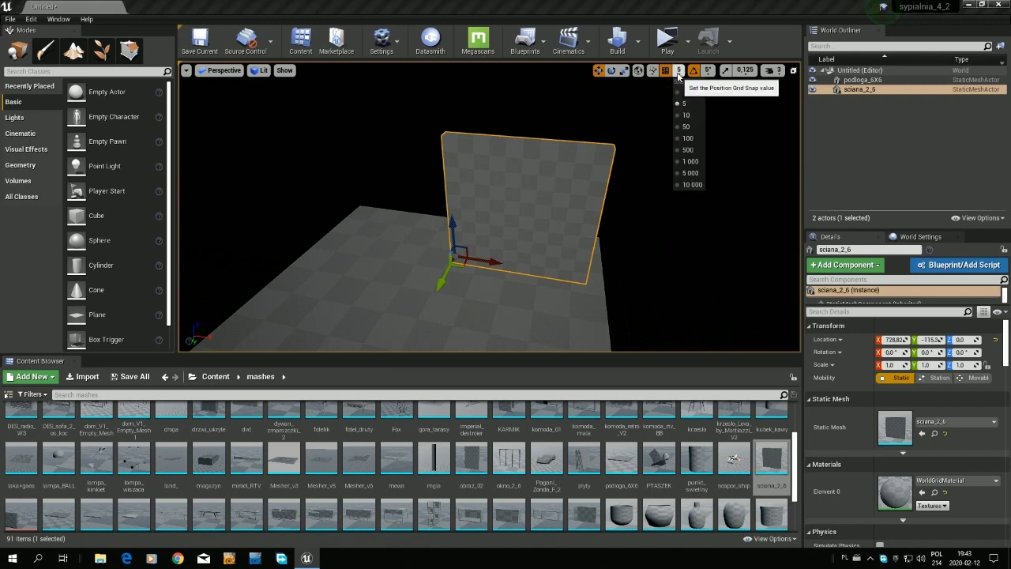
pyautogui.click(687, 115)
pyautogui.moveTo(492, 278)
pyautogui.mouseDown()
pyautogui.moveTo(504, 279)
pyautogui.moveTo(360, 257)
pyautogui.moveTo(430, 288)
pyautogui.mouseUp()
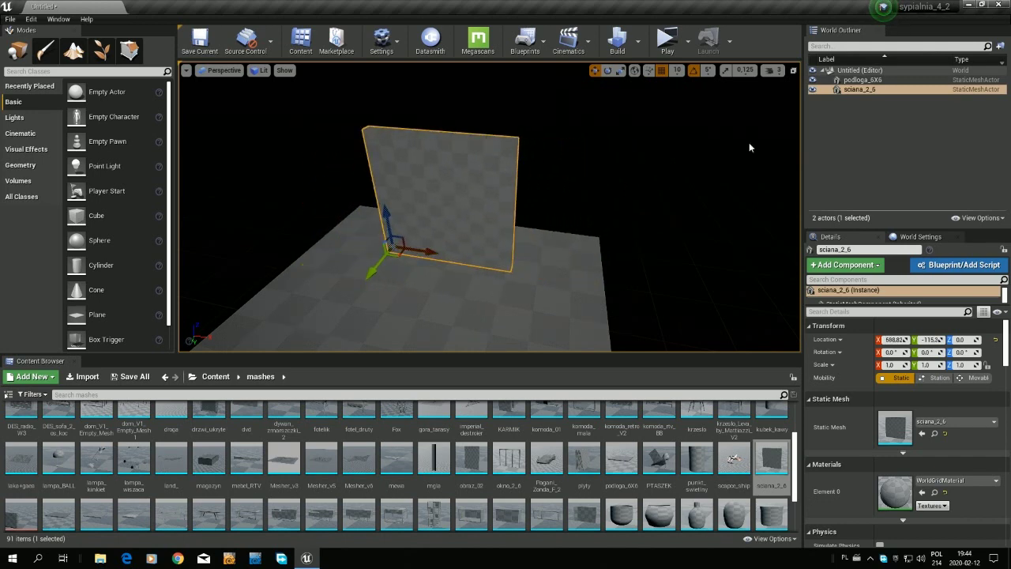
# - Reposition the wall with 50-unit, then 5-unit snapping so it sits on the floor's edge
pyautogui.click(677, 71)
pyautogui.click(682, 126)
pyautogui.moveTo(431, 255)
pyautogui.mouseDown()
pyautogui.moveTo(452, 267)
pyautogui.moveTo(364, 259)
pyautogui.moveTo(373, 259)
pyautogui.mouseUp()
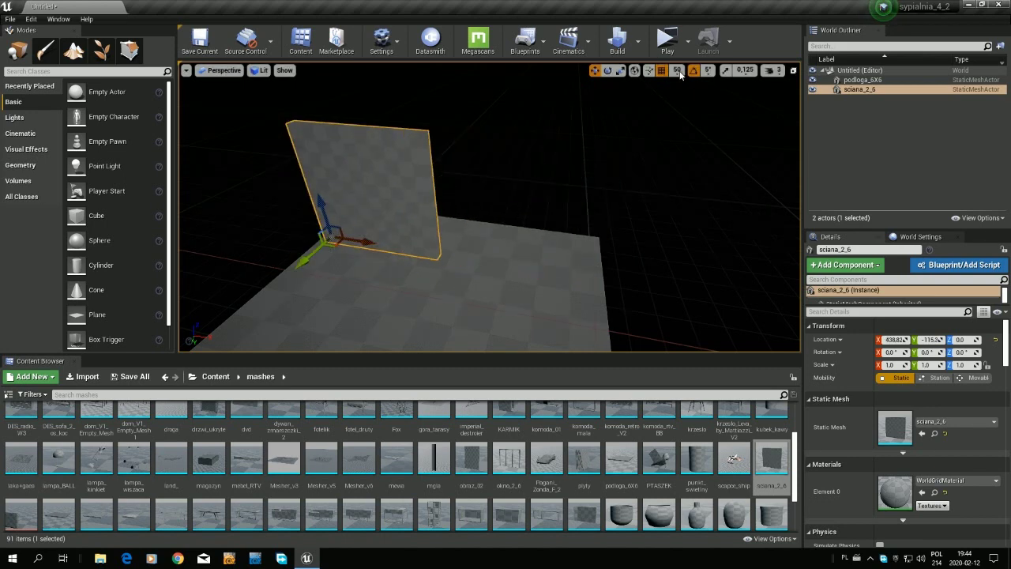
pyautogui.click(676, 71)
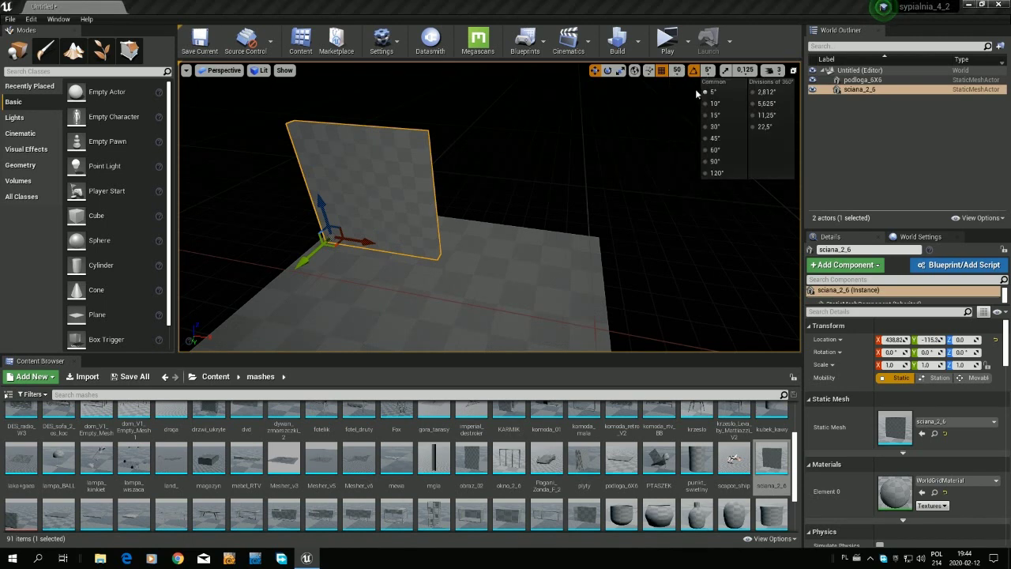
pyautogui.click(687, 104)
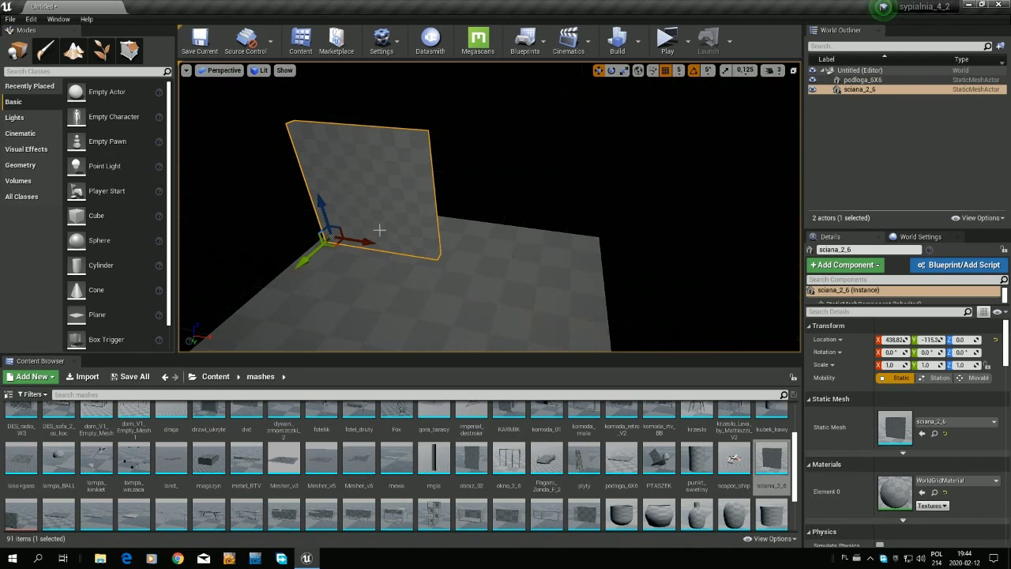
pyautogui.moveTo(302, 262); pyautogui.dragTo(394, 212)
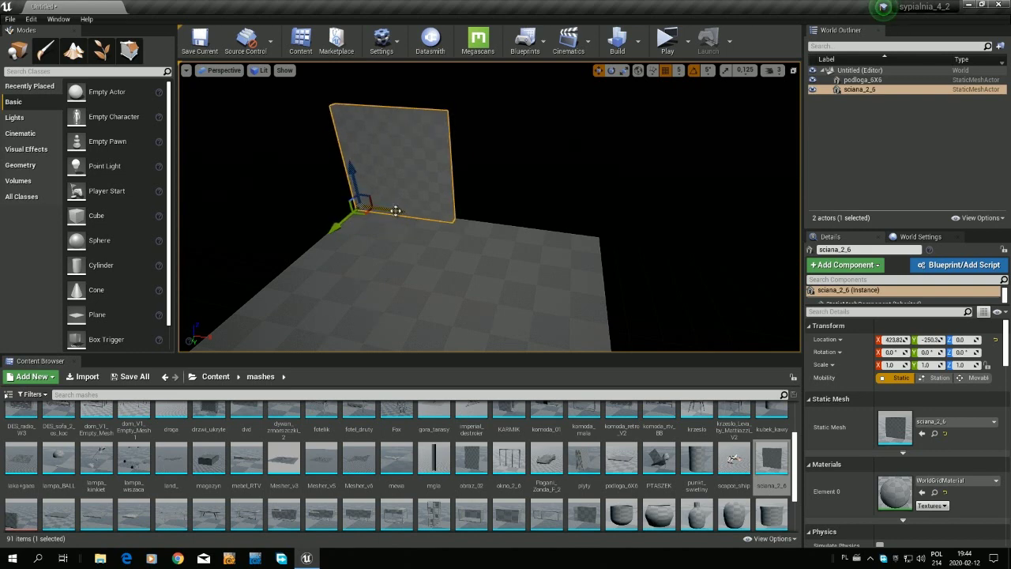
# - Duplicate the wall as sciana_2_7 along X and sciana_2_8 along Y, turning sciana_2_8 -90°
pyautogui.keyDown('alt'); pyautogui.moveTo(398, 211); pyautogui.dragTo(498, 243); pyautogui.keyUp('alt')
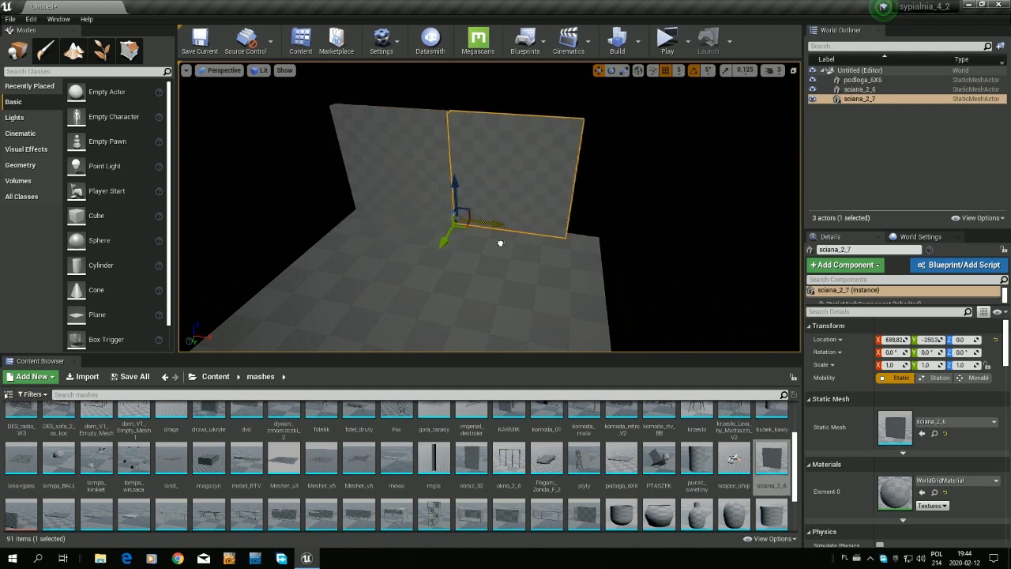
pyautogui.moveTo(498, 243); pyautogui.dragTo(442, 237, button='right')
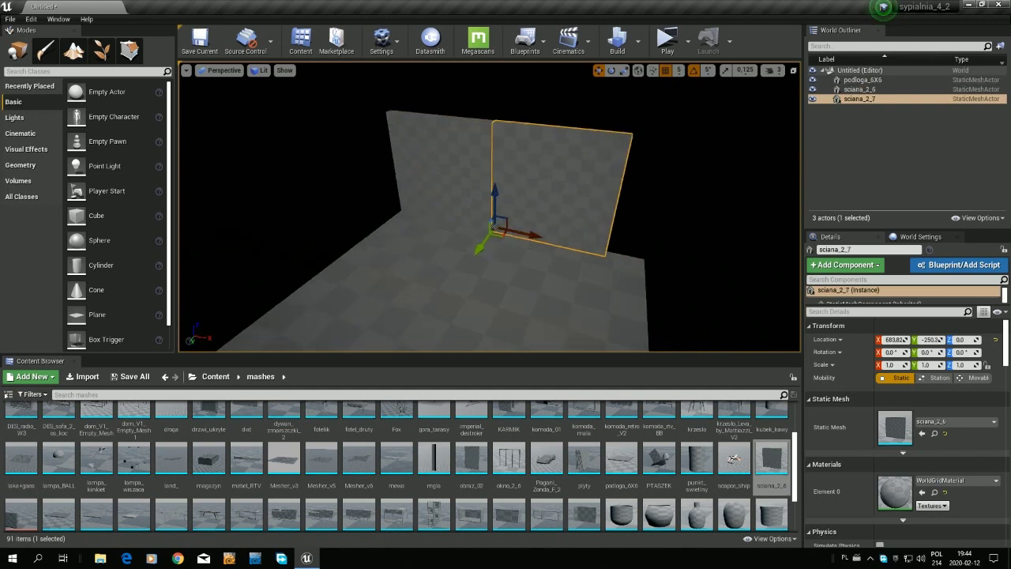
pyautogui.click(490, 207)
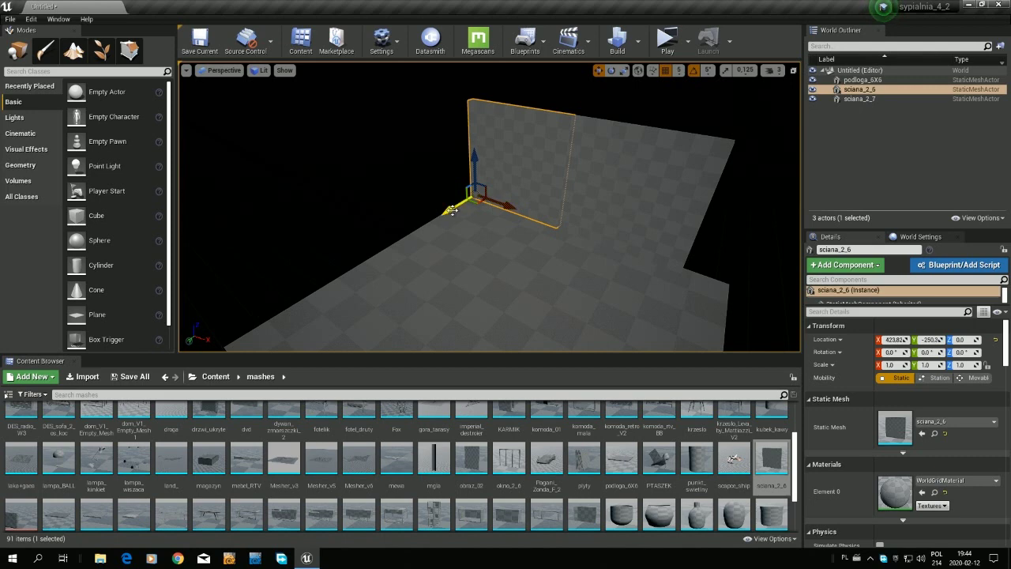
pyautogui.moveTo(451, 209)
pyautogui.keyDown('alt'); pyautogui.mouseDown()
pyautogui.moveTo(387, 280)
pyautogui.moveTo(466, 251)
pyautogui.mouseUp(); pyautogui.keyUp('alt')
pyautogui.press('e')
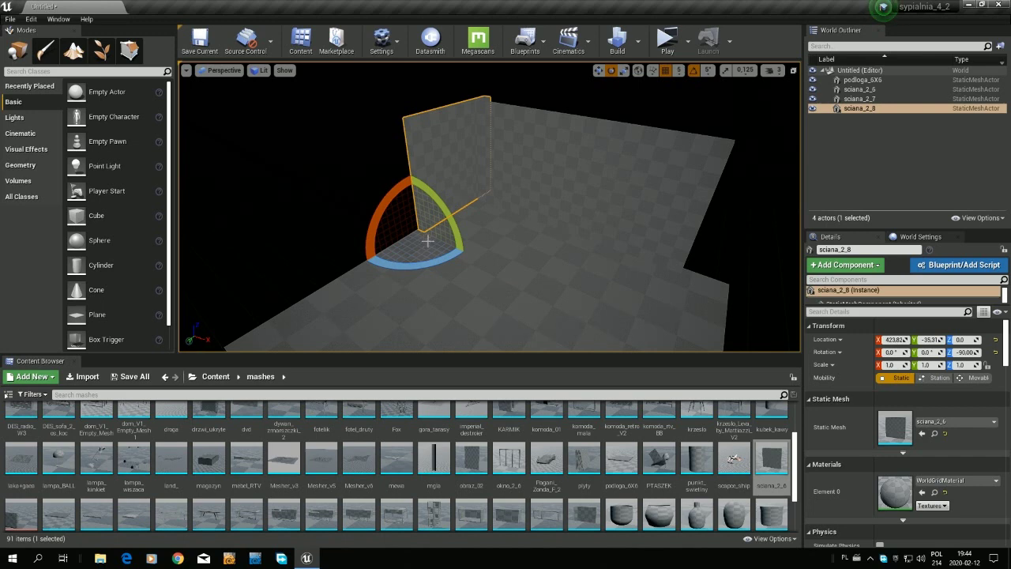
# - Slide sciana_2_8 into place along Y, duplicate it as sciana_2_9, and nudge both side walls
pyautogui.press('w')
pyautogui.moveTo(364, 261); pyautogui.dragTo(358, 267)
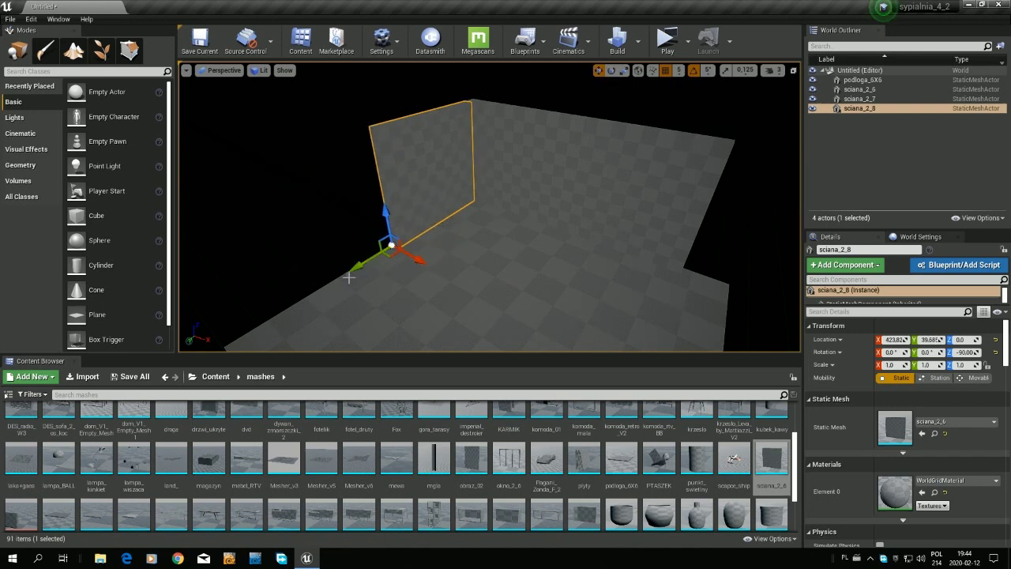
pyautogui.moveTo(358, 268)
pyautogui.keyDown('alt'); pyautogui.mouseDown()
pyautogui.moveTo(229, 346)
pyautogui.moveTo(185, 348)
pyautogui.mouseUp(); pyautogui.keyUp('alt')
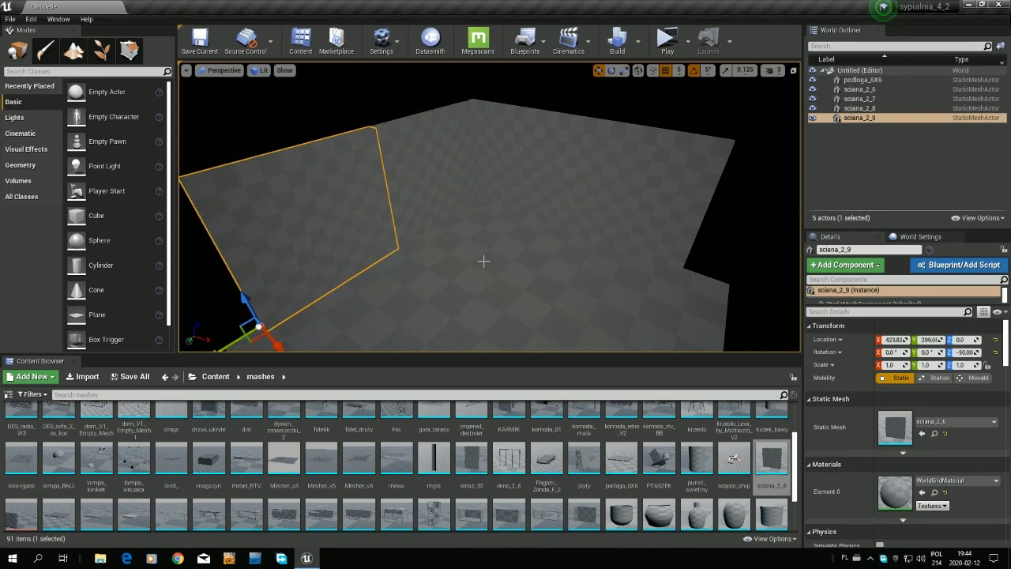
pyautogui.moveTo(484, 261); pyautogui.dragTo(442, 237, button='right')
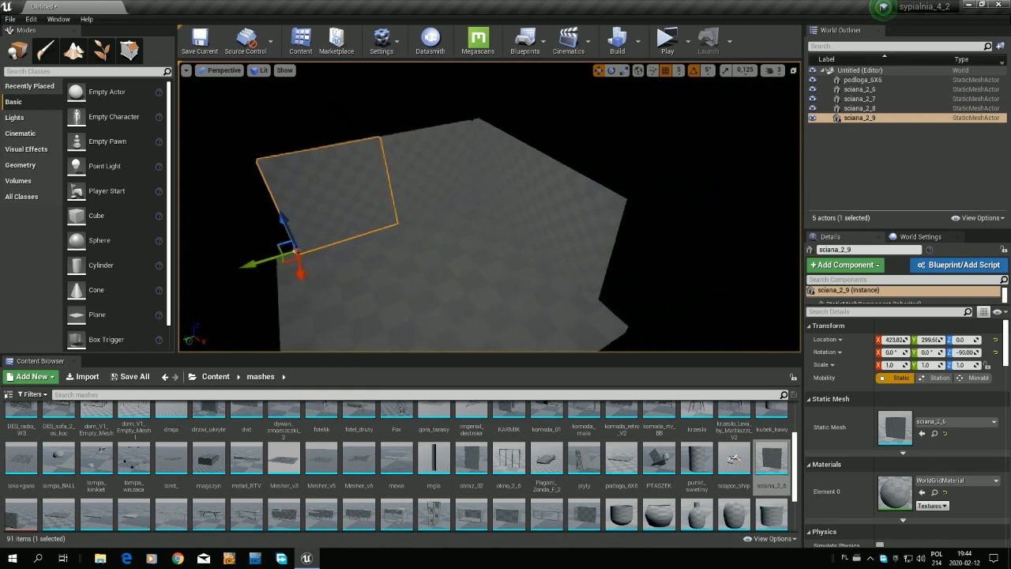
pyautogui.moveTo(553, 232); pyautogui.dragTo(561, 231, button='right')
pyautogui.keyDown('ctrl'); pyautogui.click(431, 132); pyautogui.keyUp('ctrl')
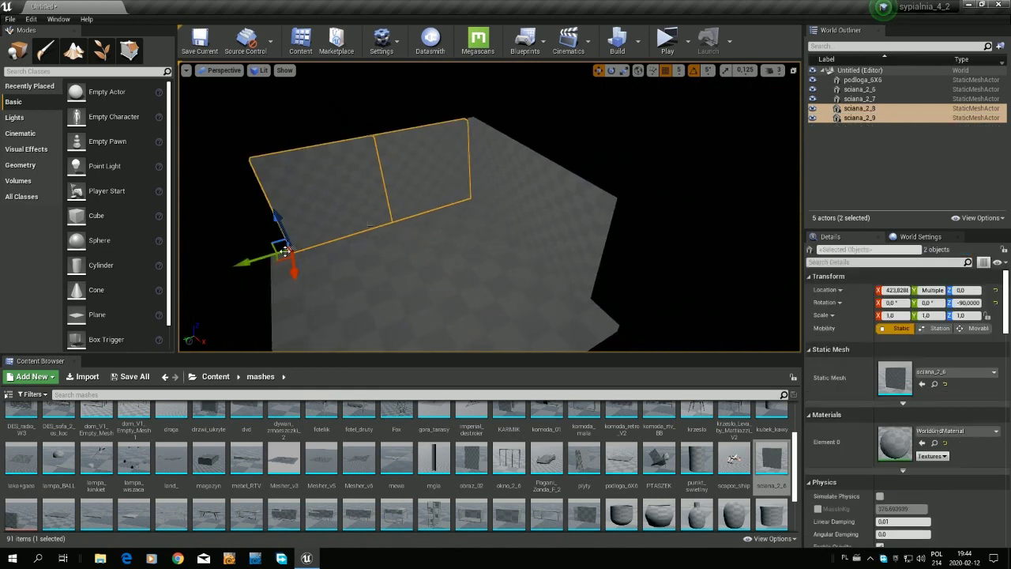
pyautogui.moveTo(246, 262); pyautogui.dragTo(249, 260)
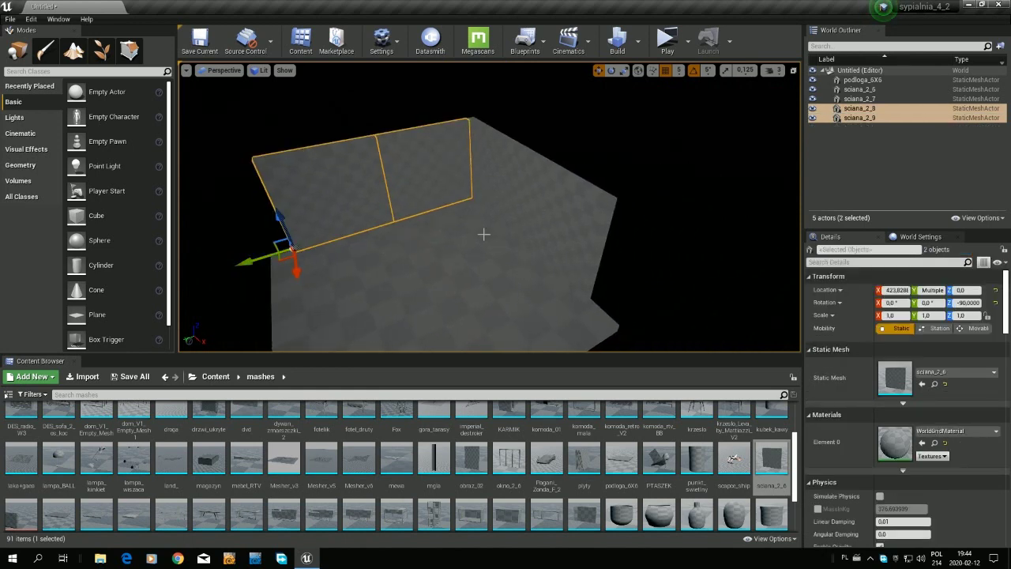
# - Duplicate walls sciana_2_6 and sciana_2_7 as sciana_2_10/11, then copy sciana_2_9 along X as sciana_2_12
pyautogui.press('Escape')
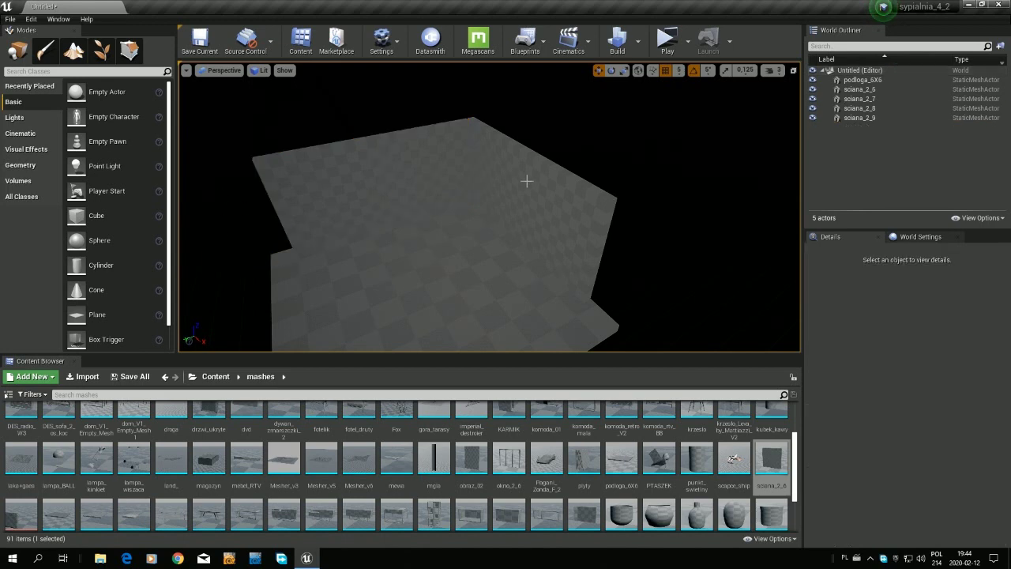
pyautogui.click(497, 172)
pyautogui.keyDown('ctrl'); pyautogui.click(570, 230); pyautogui.keyUp('ctrl')
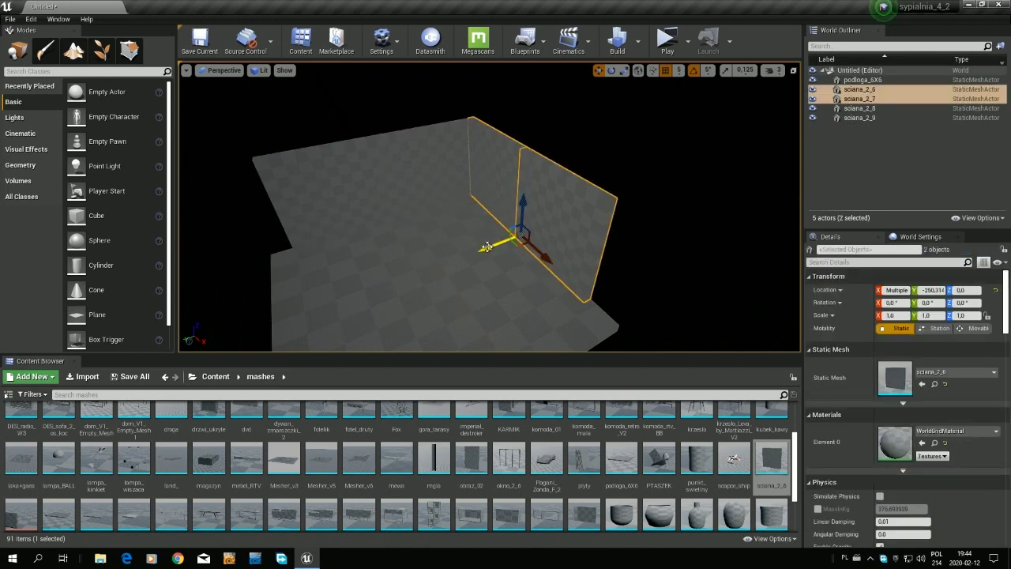
pyautogui.keyDown('alt'); pyautogui.moveTo(486, 247); pyautogui.dragTo(233, 327); pyautogui.keyUp('alt')
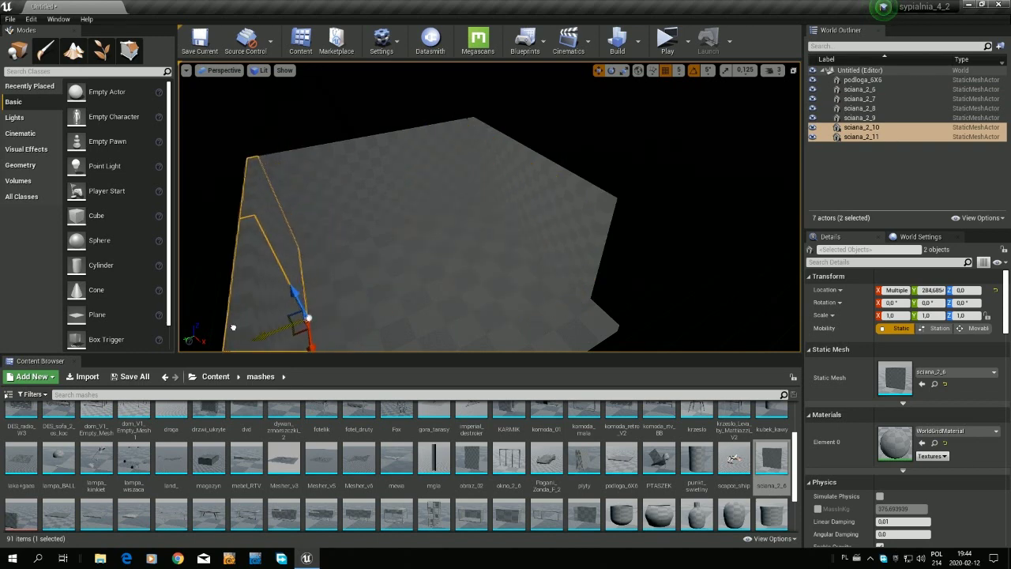
pyautogui.moveTo(364, 241)
pyautogui.mouseDown(button='right')
pyautogui.moveTo(371, 300)
pyautogui.moveTo(411, 285)
pyautogui.moveTo(377, 233)
pyautogui.mouseUp(button='right')
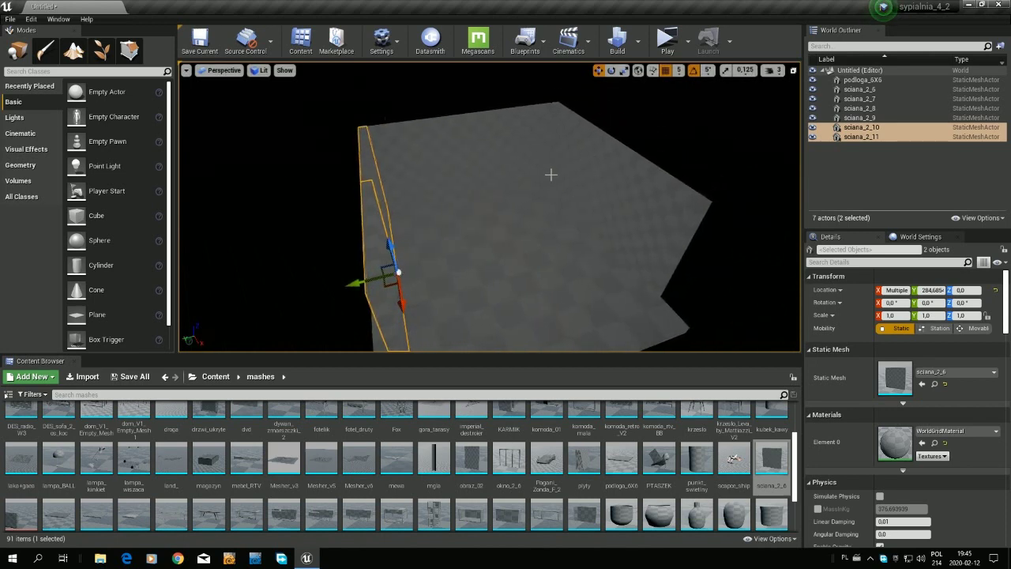
pyautogui.moveTo(477, 216)
pyautogui.mouseDown(button='right')
pyautogui.moveTo(505, 209)
pyautogui.moveTo(561, 221)
pyautogui.mouseUp(button='right')
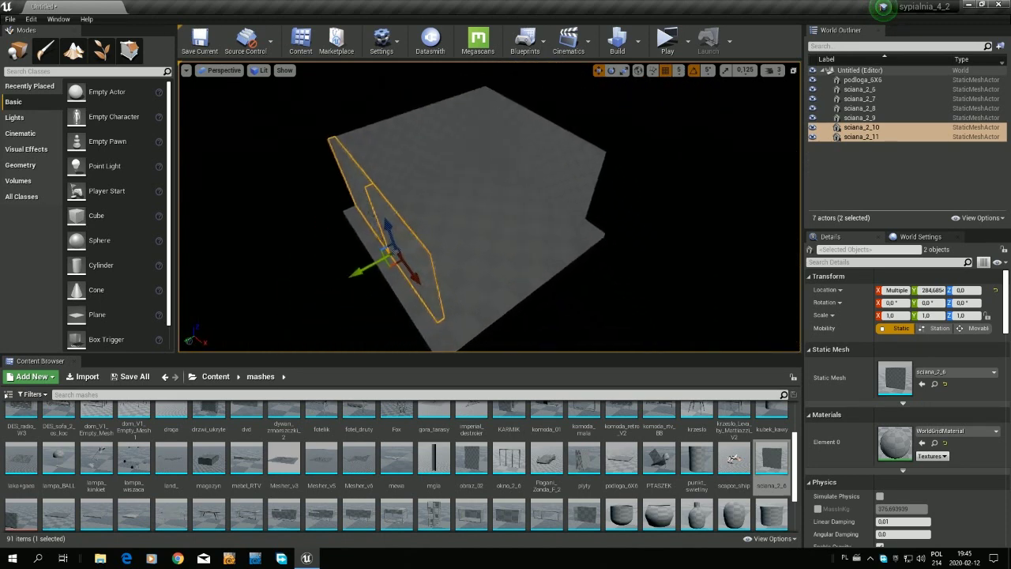
pyautogui.click(389, 152)
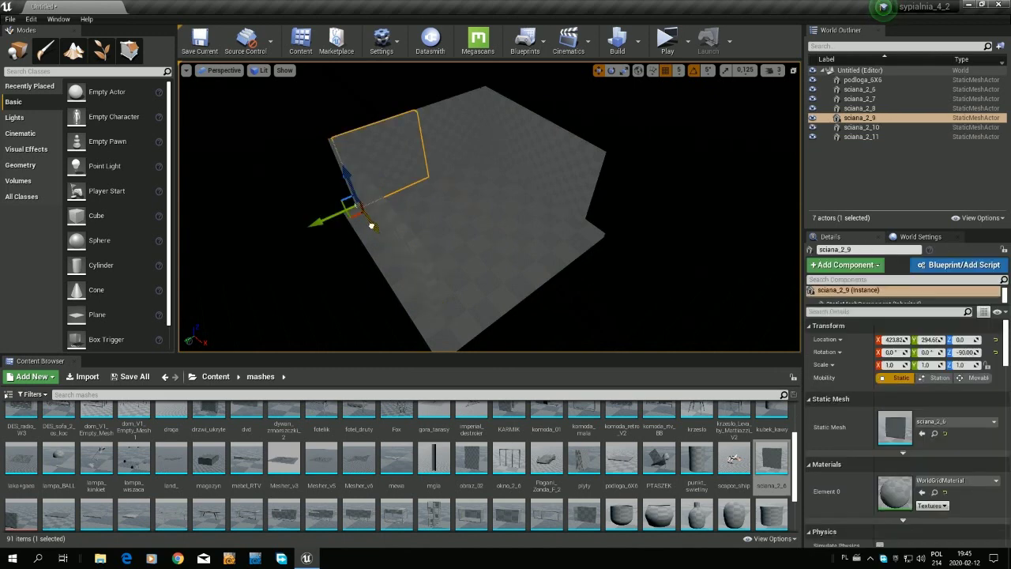
pyautogui.keyDown('alt'); pyautogui.moveTo(371, 227); pyautogui.dragTo(527, 312); pyautogui.keyUp('alt')
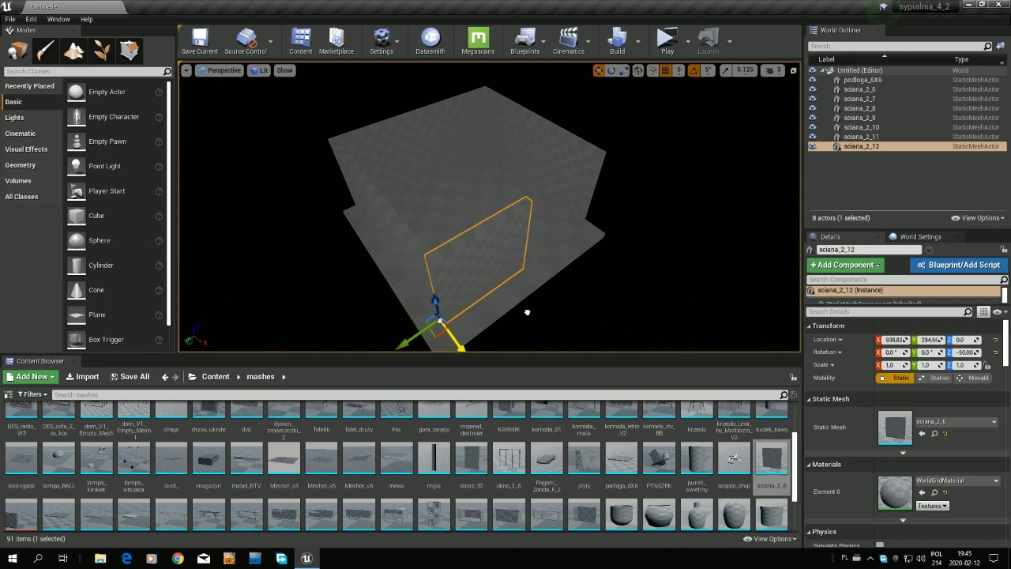
# - Copy the podloga_6X6 floor upward as ceiling podloga_6X7, then inspect walls sciana_2_8 and sciana_2_9
pyautogui.click(561, 255)
pyautogui.keyDown('alt'); pyautogui.moveTo(485, 119); pyautogui.dragTo(484, 84); pyautogui.keyUp('alt')
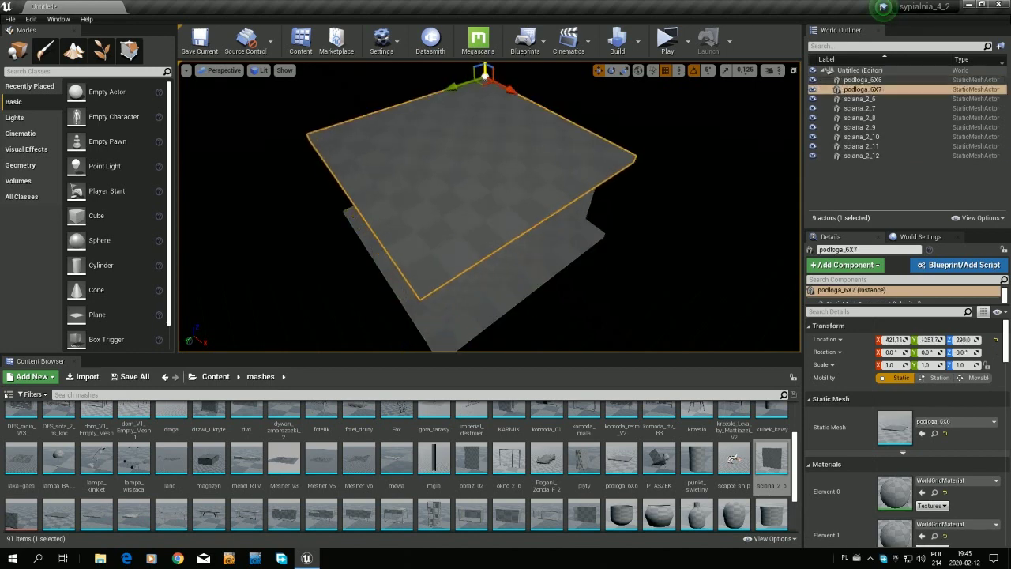
pyautogui.moveTo(485, 84)
pyautogui.mouseDown(button='right')
pyautogui.moveTo(485, 174)
pyautogui.moveTo(474, 158)
pyautogui.mouseUp(button='right')
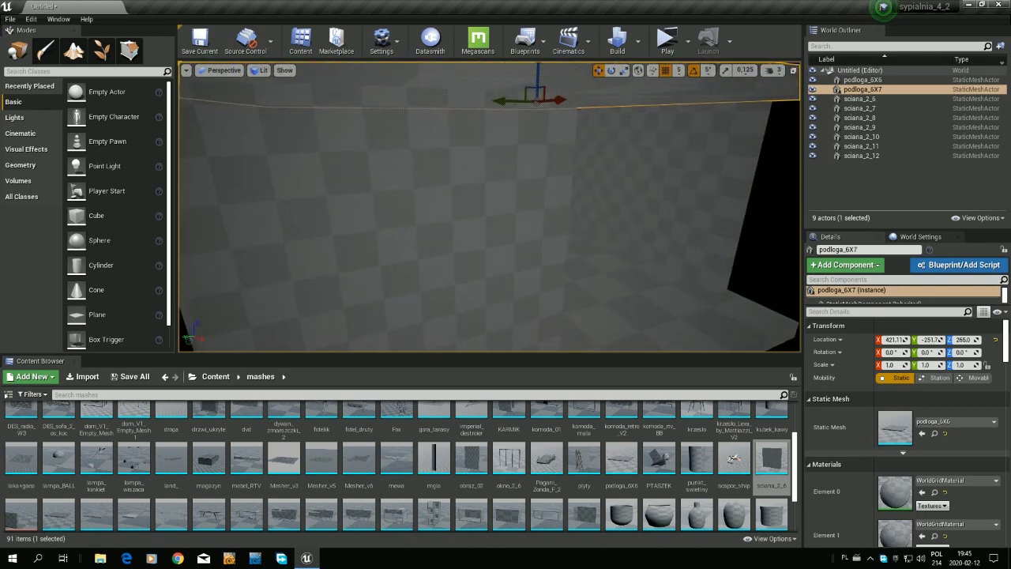
pyautogui.moveTo(600, 228); pyautogui.dragTo(600, 228, button='right')
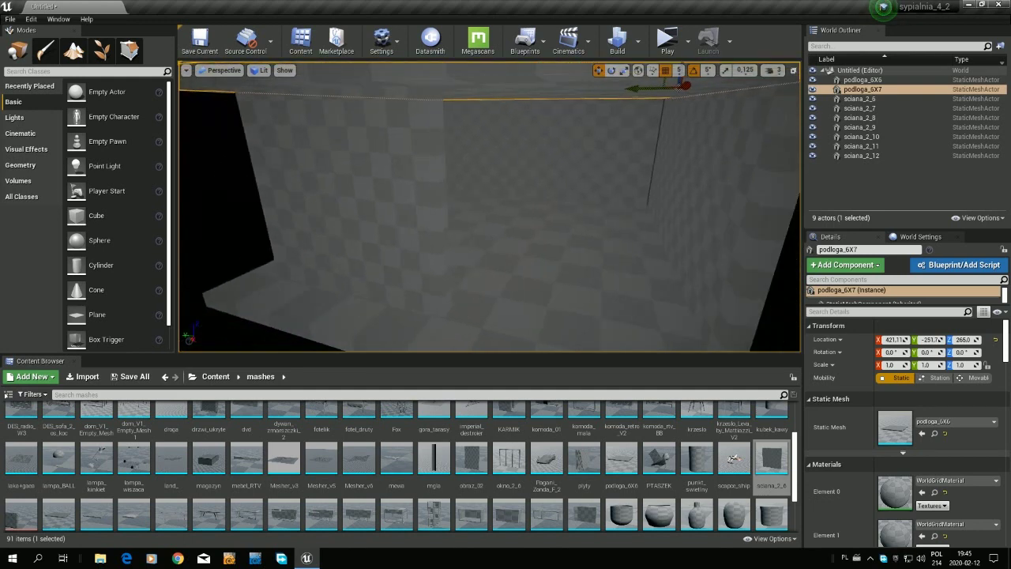
pyautogui.click(520, 196)
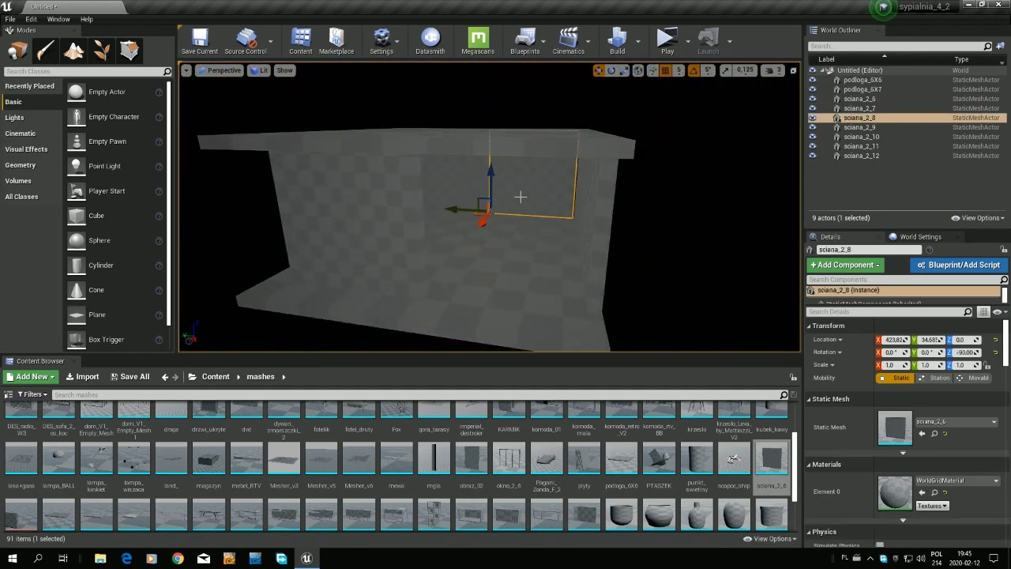
pyautogui.keyDown('ctrl'); pyautogui.click(444, 213); pyautogui.keyUp('ctrl')
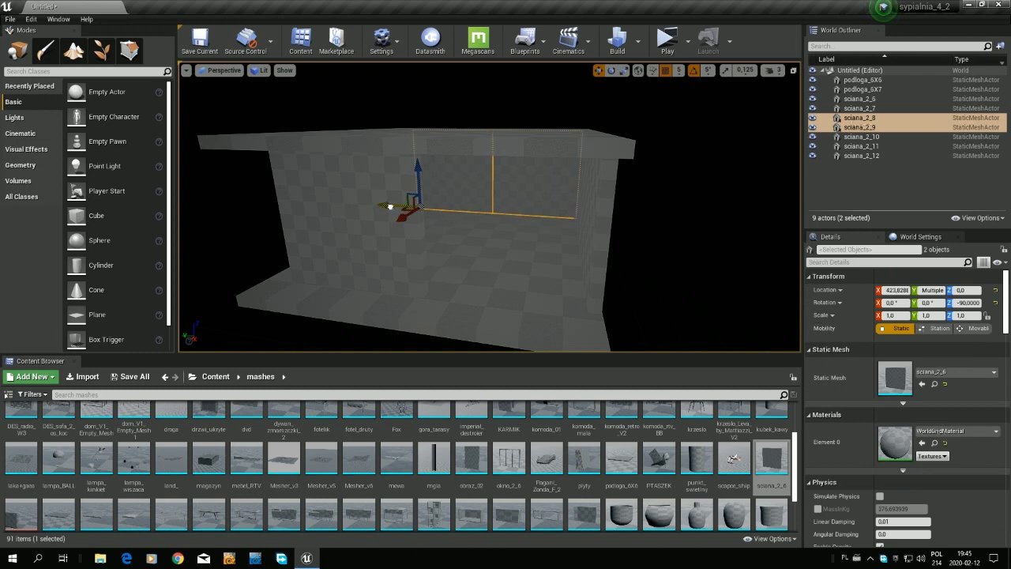
pyautogui.moveTo(444, 214); pyautogui.dragTo(444, 214, button='right')
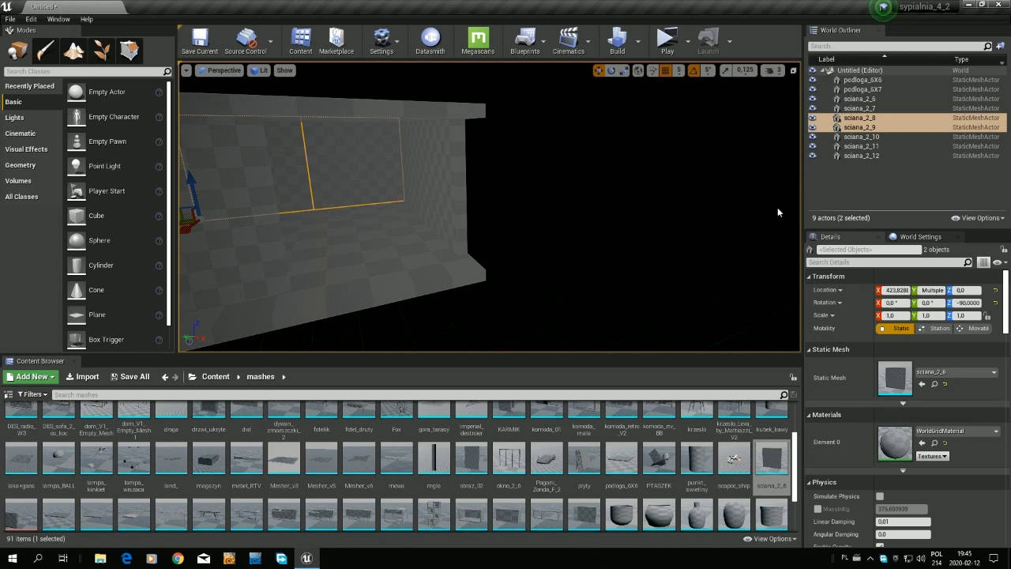
pyautogui.click(362, 163)
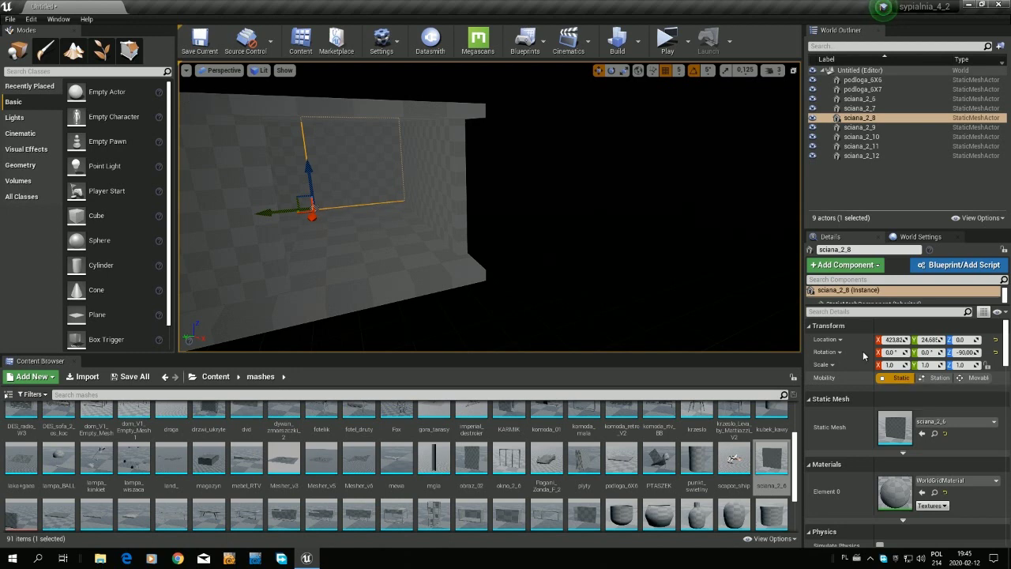
# - Add an HDRI Backdrop from the Lights actors and lower it to Z -30
pyautogui.click(22, 166)
pyautogui.click(22, 133)
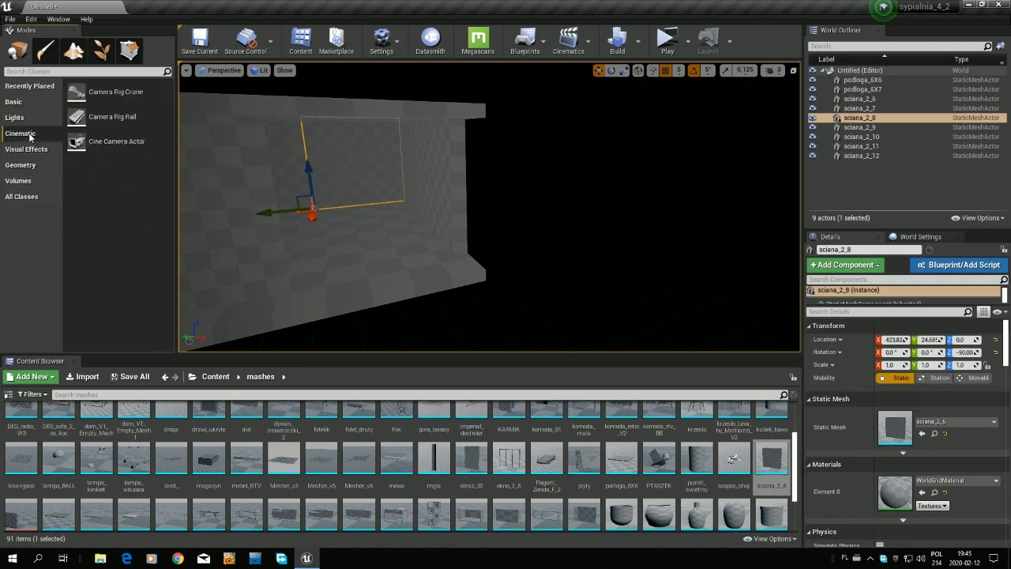
pyautogui.click(19, 120)
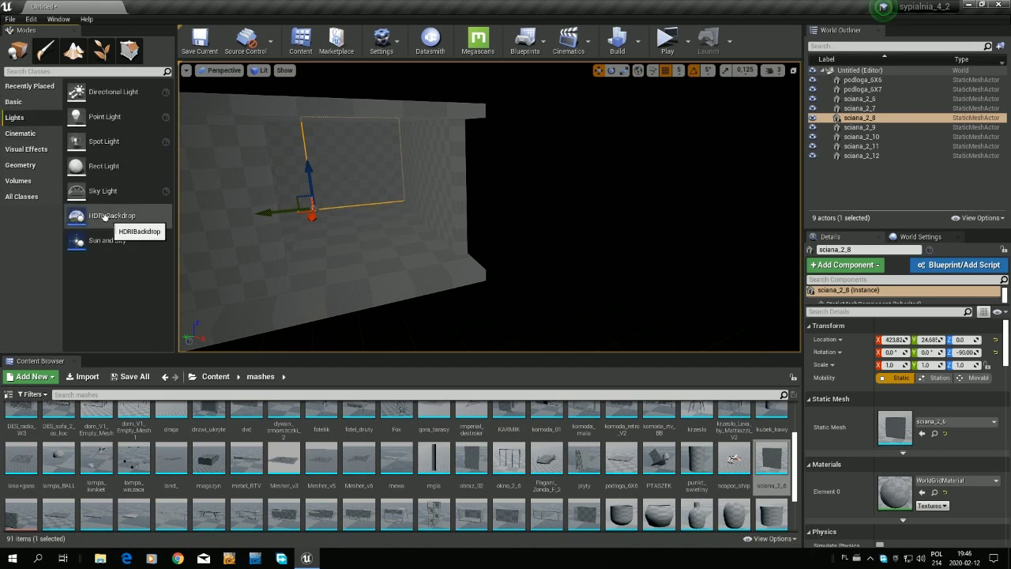
pyautogui.moveTo(137, 219); pyautogui.dragTo(329, 231)
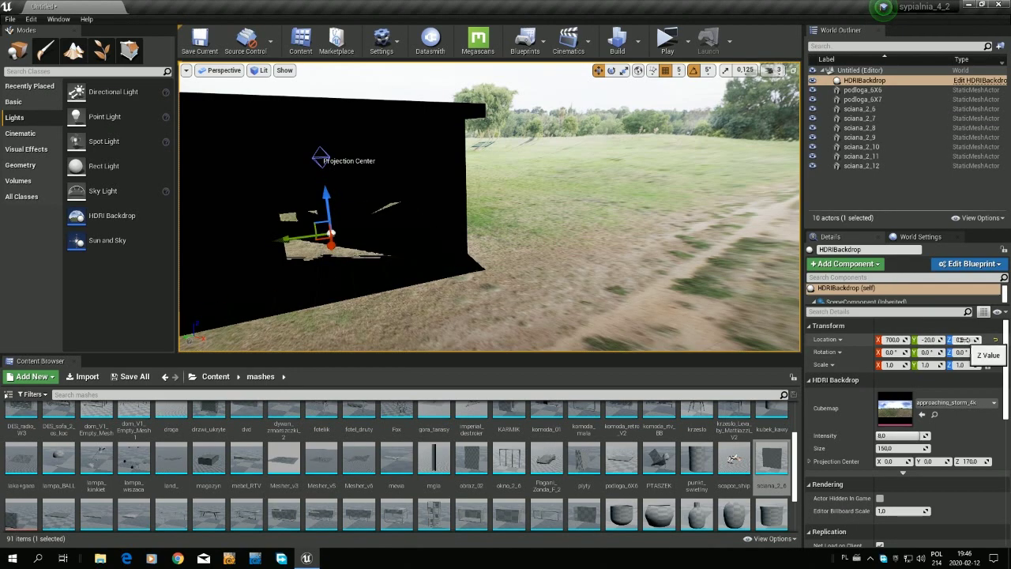
pyautogui.click(961, 339)
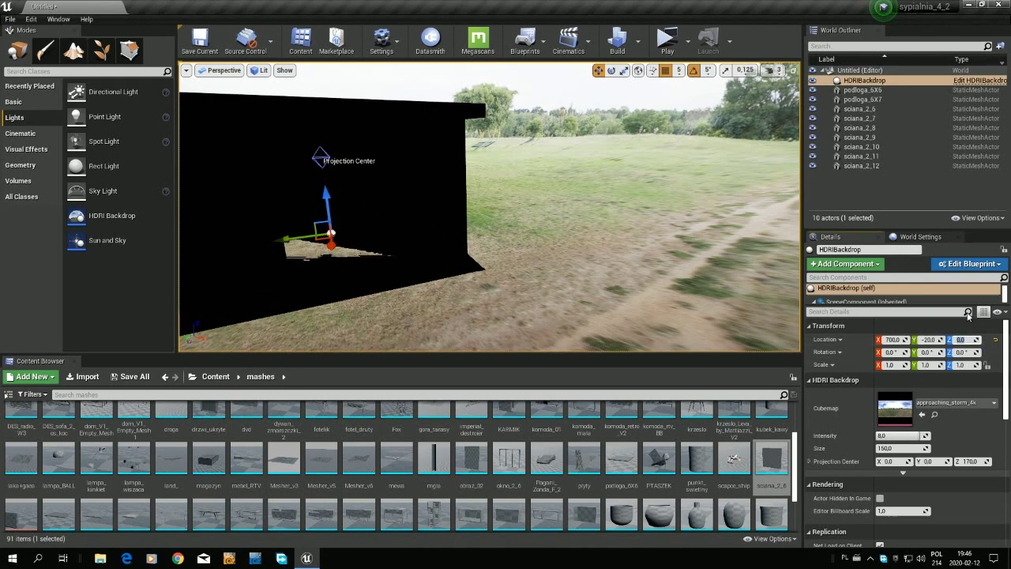
pyautogui.moveTo(327, 199); pyautogui.dragTo(330, 208)
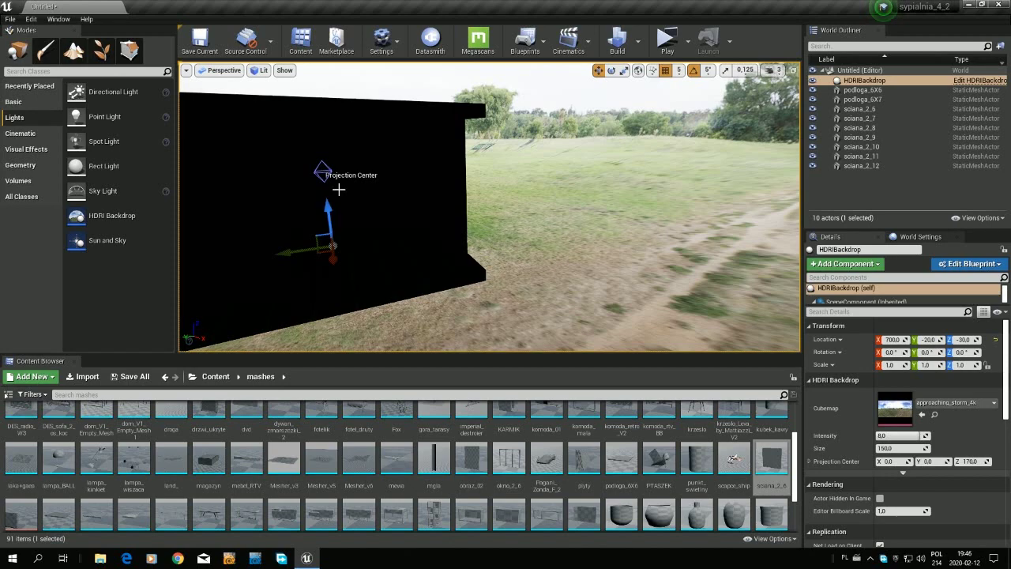
pyautogui.moveTo(588, 247)
pyautogui.mouseDown(button='right')
pyautogui.moveTo(490, 233)
pyautogui.moveTo(765, 230)
pyautogui.mouseUp(button='right')
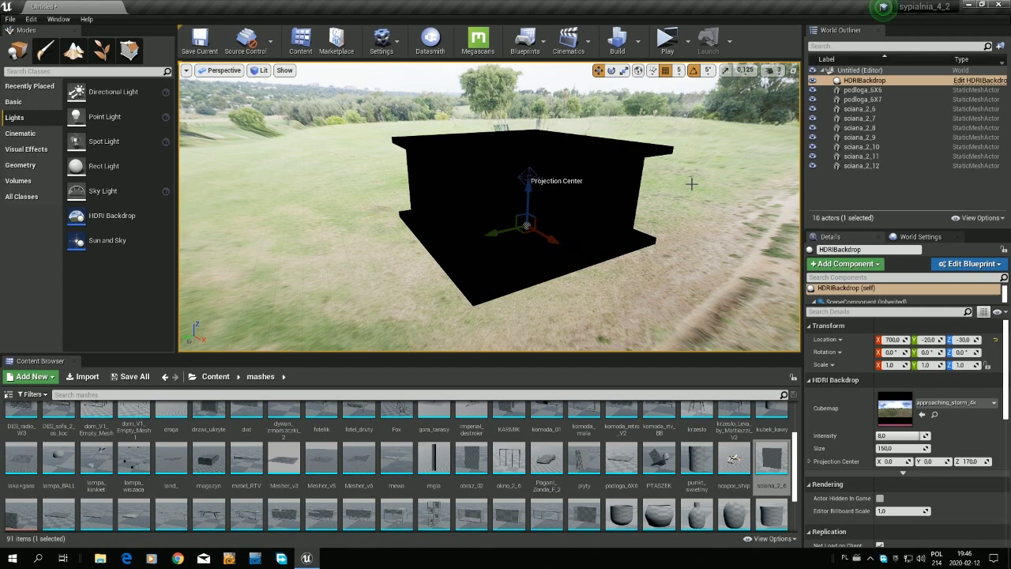
pyautogui.moveTo(95, 92); pyautogui.dragTo(670, 178)
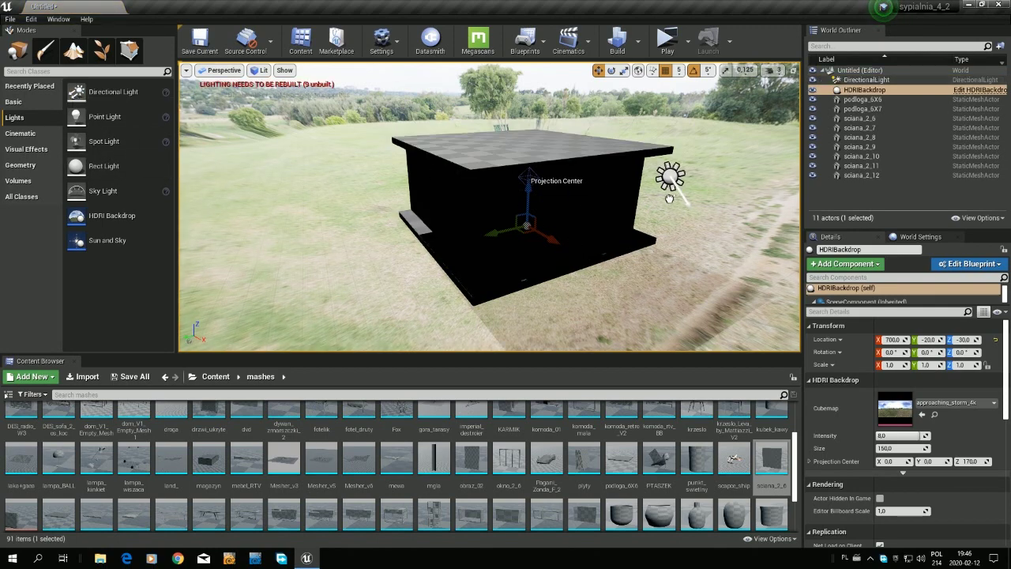
pyautogui.click(669, 178)
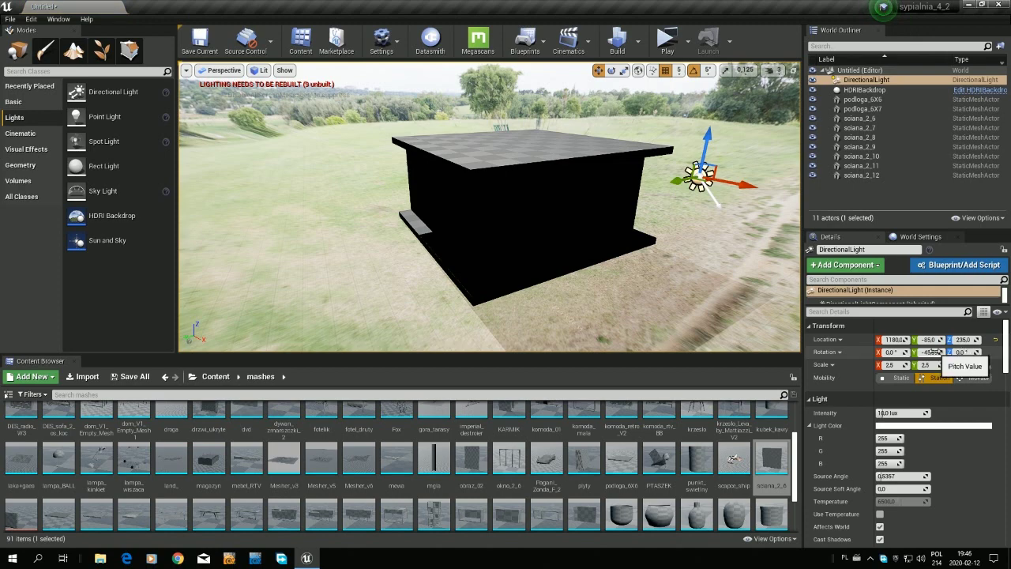
pyautogui.moveTo(933, 352); pyautogui.dragTo(935, 352)
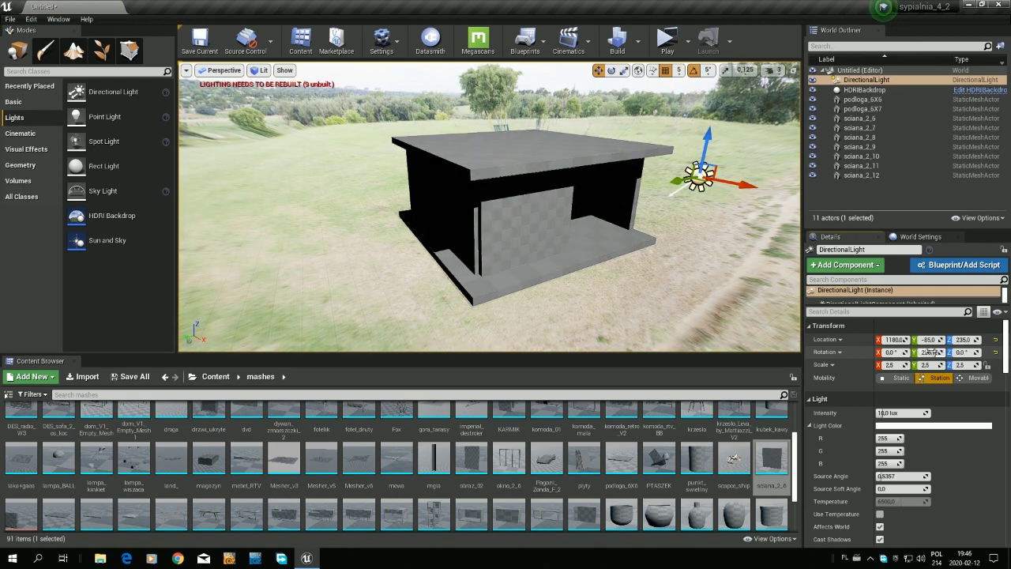
pyautogui.click(882, 82)
pyautogui.press('Delete')
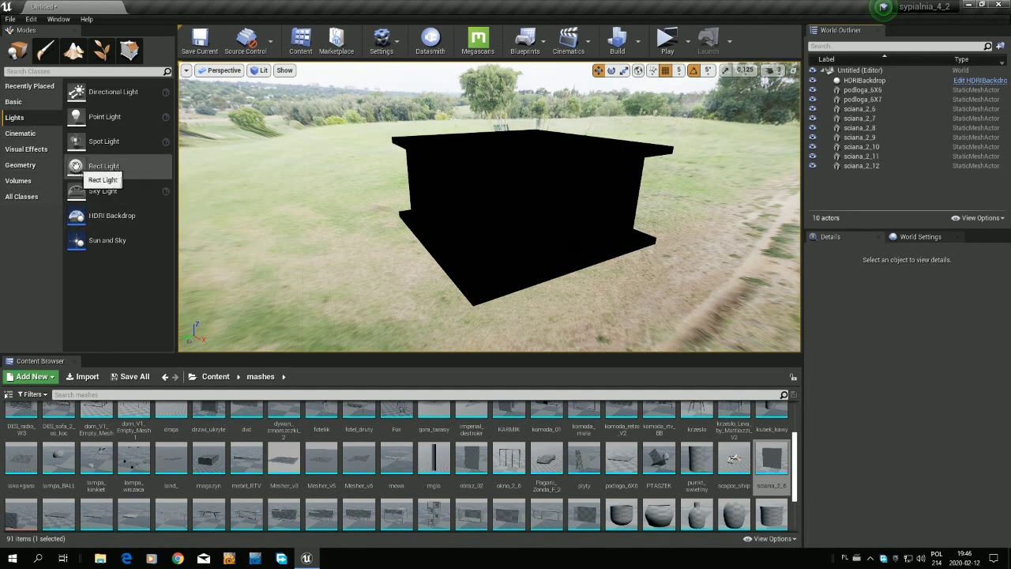
# - Place a rect light in the room's opening, raise it, and rotate its yaw to about 190°
pyautogui.moveTo(95, 166)
pyautogui.mouseDown()
pyautogui.moveTo(506, 212)
pyautogui.moveTo(638, 252)
pyautogui.mouseUp()
pyautogui.moveTo(641, 207); pyautogui.dragTo(643, 177)
pyautogui.press('e')
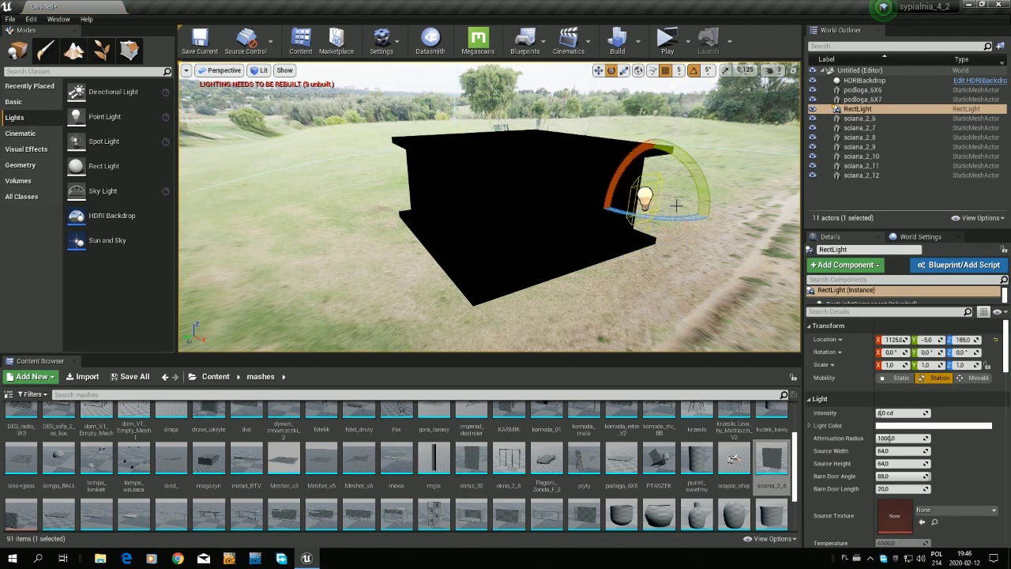
pyautogui.moveTo(685, 218); pyautogui.dragTo(582, 189)
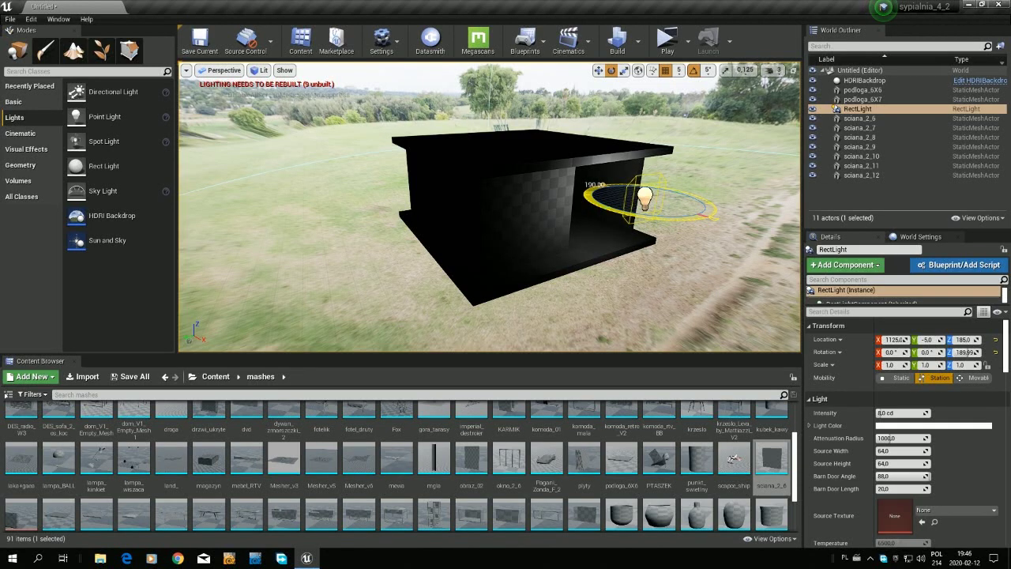
pyautogui.moveTo(585, 189)
pyautogui.mouseDown(button='right')
pyautogui.moveTo(575, 198)
pyautogui.moveTo(543, 182)
pyautogui.mouseUp(button='right')
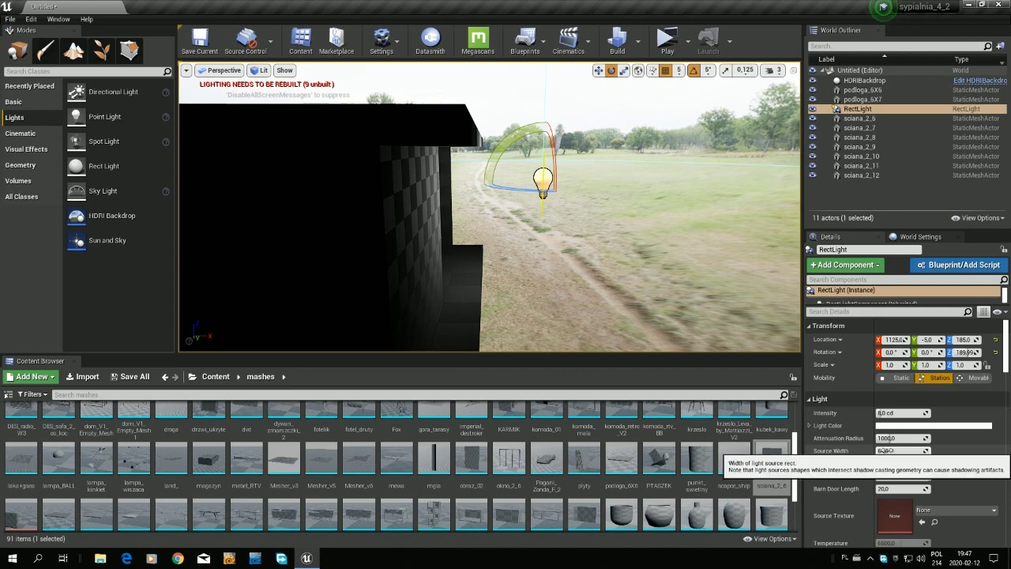
pyautogui.moveTo(490, 221)
pyautogui.mouseDown(button='right')
pyautogui.moveTo(442, 221)
pyautogui.moveTo(447, 157)
pyautogui.mouseUp(button='right')
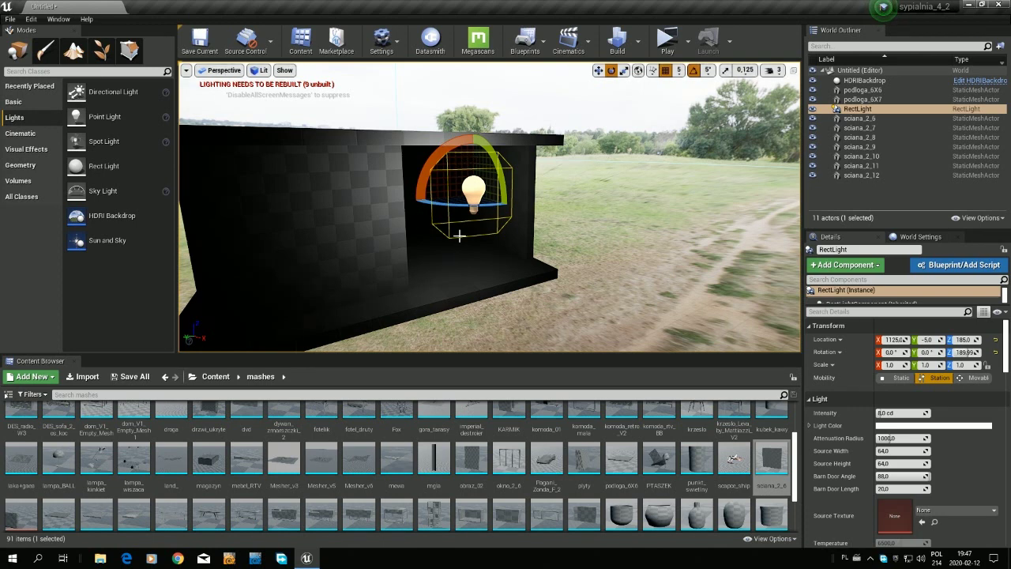
# - Give the rect light a 128 × 128 source size and set its mobility to Static
pyautogui.click(901, 450)
pyautogui.write('13')
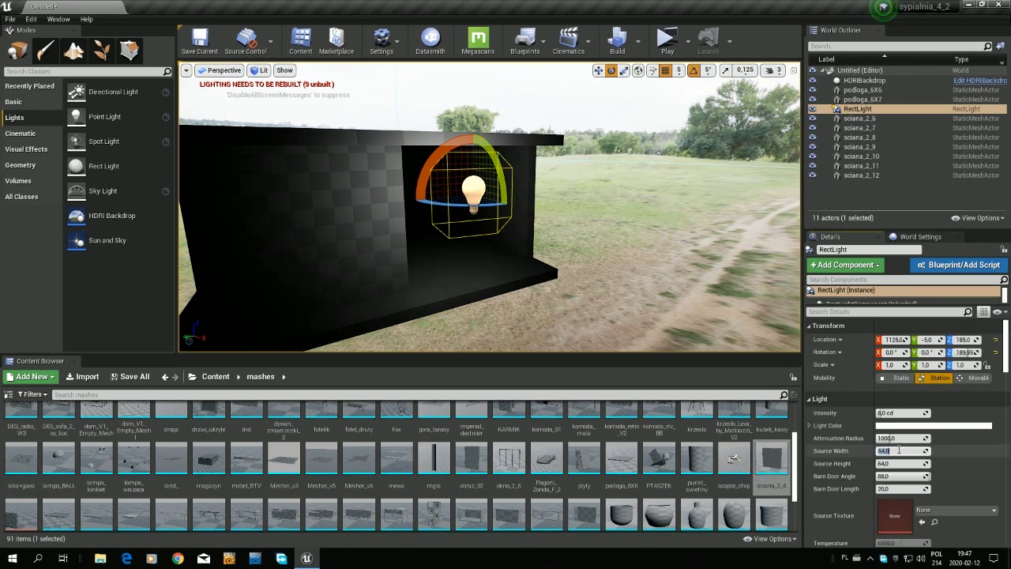
pyautogui.write('8')
pyautogui.press('Tab')
pyautogui.write('128')
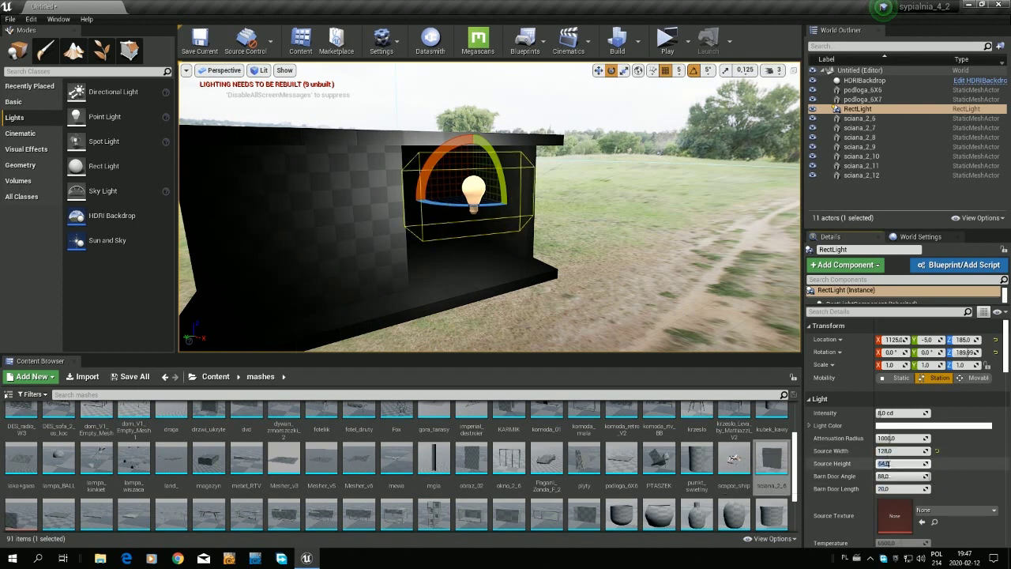
pyautogui.press('Return')
pyautogui.moveTo(591, 235)
pyautogui.keyDown('alt'); pyautogui.mouseDown()
pyautogui.moveTo(679, 237)
pyautogui.moveTo(370, 136)
pyautogui.mouseUp(); pyautogui.keyUp('alt')
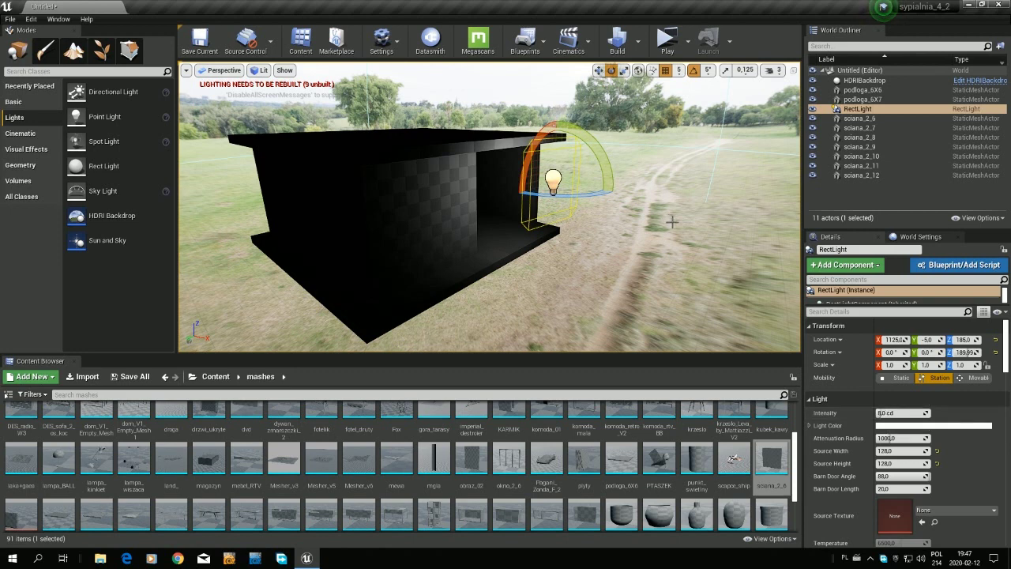
pyautogui.click(901, 378)
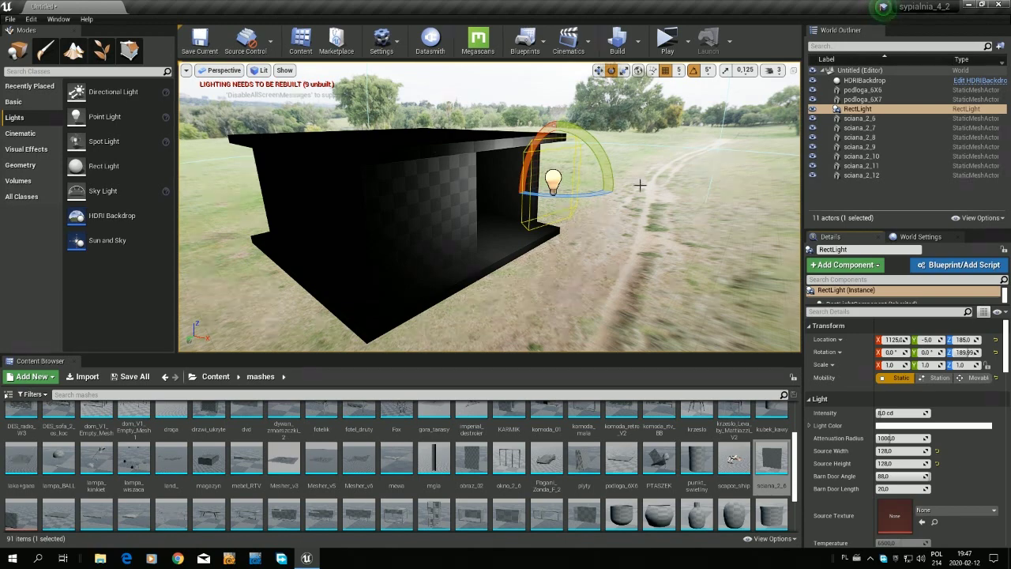
pyautogui.moveTo(640, 185)
pyautogui.mouseDown()
pyautogui.moveTo(624, 198)
pyautogui.moveTo(624, 182)
pyautogui.moveTo(631, 214)
pyautogui.moveTo(616, 229)
pyautogui.mouseUp()
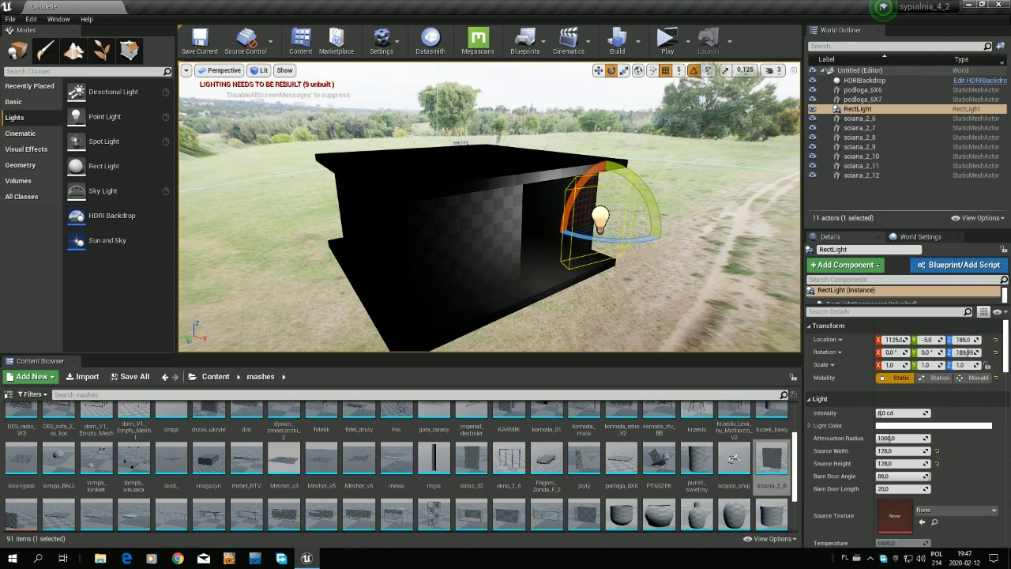
# - Select HDRIBackdrop, open its blueprint, and display the Skylight component's properties
pyautogui.click(865, 80)
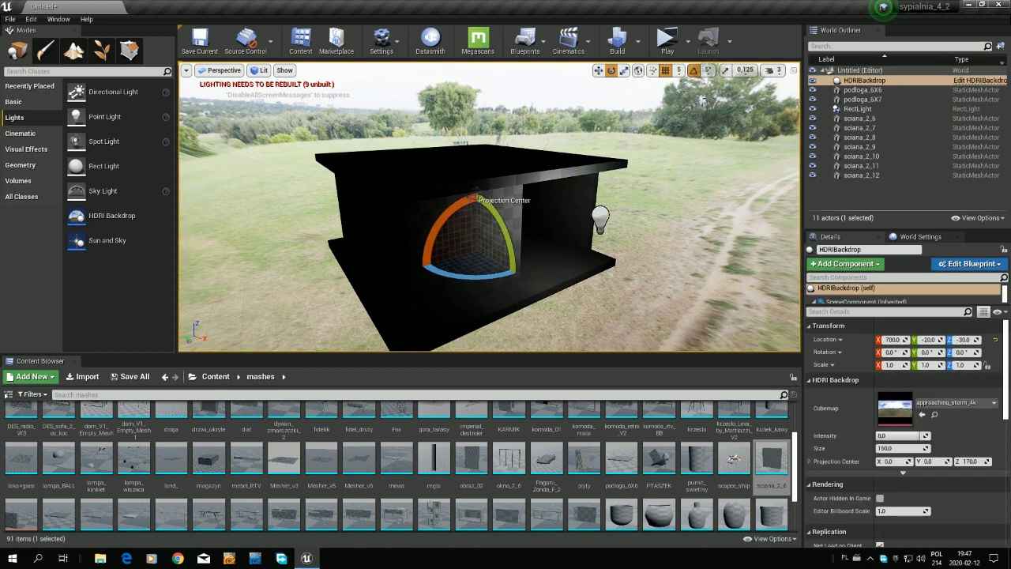
pyautogui.click(974, 82)
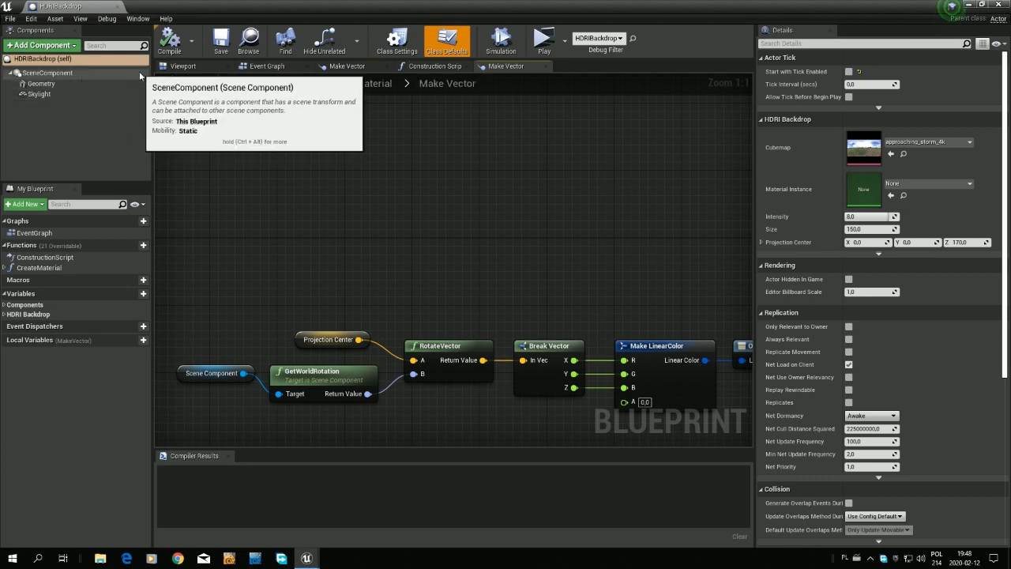
pyautogui.click(39, 95)
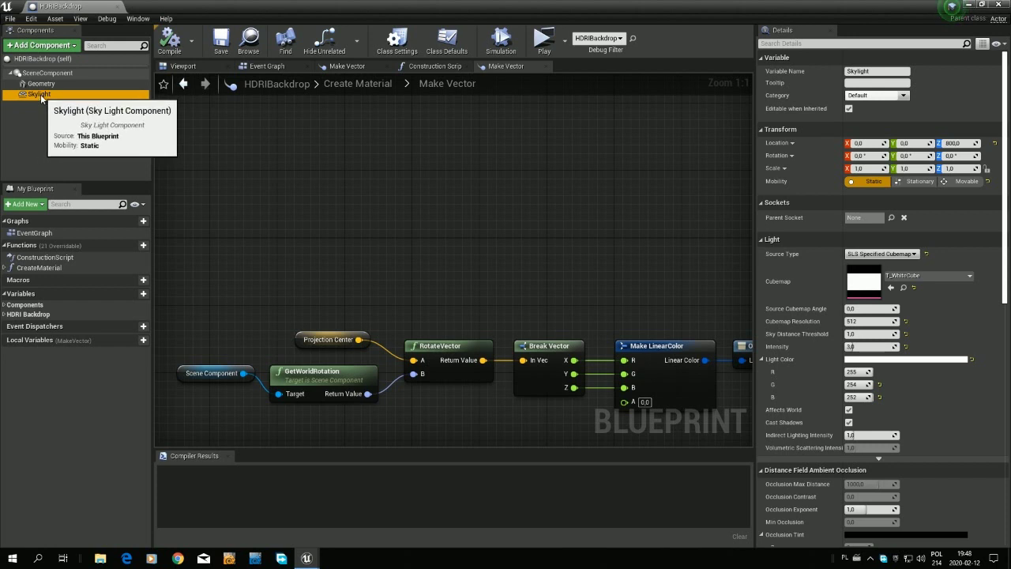
pyautogui.click(911, 278)
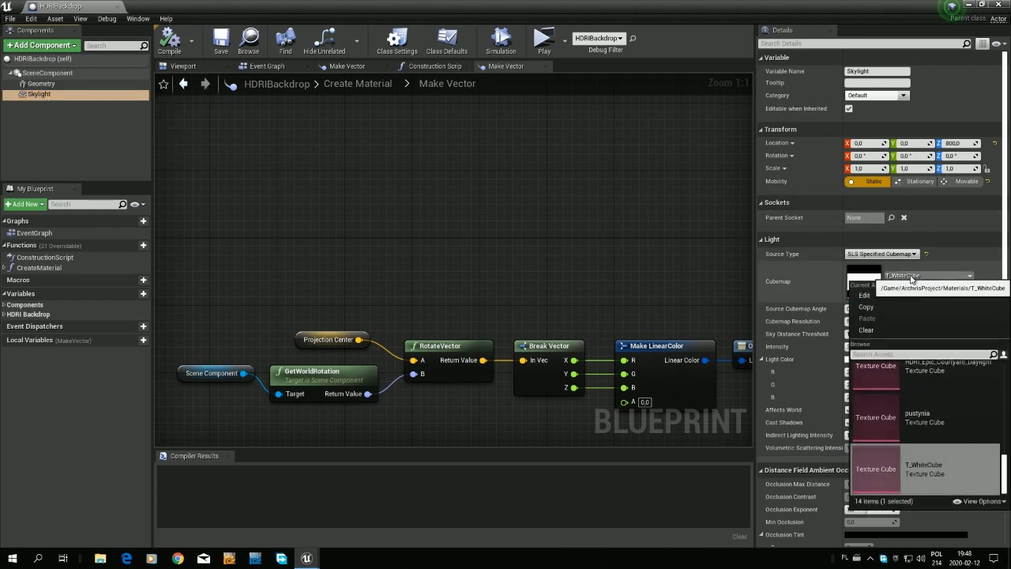
pyautogui.click(875, 417)
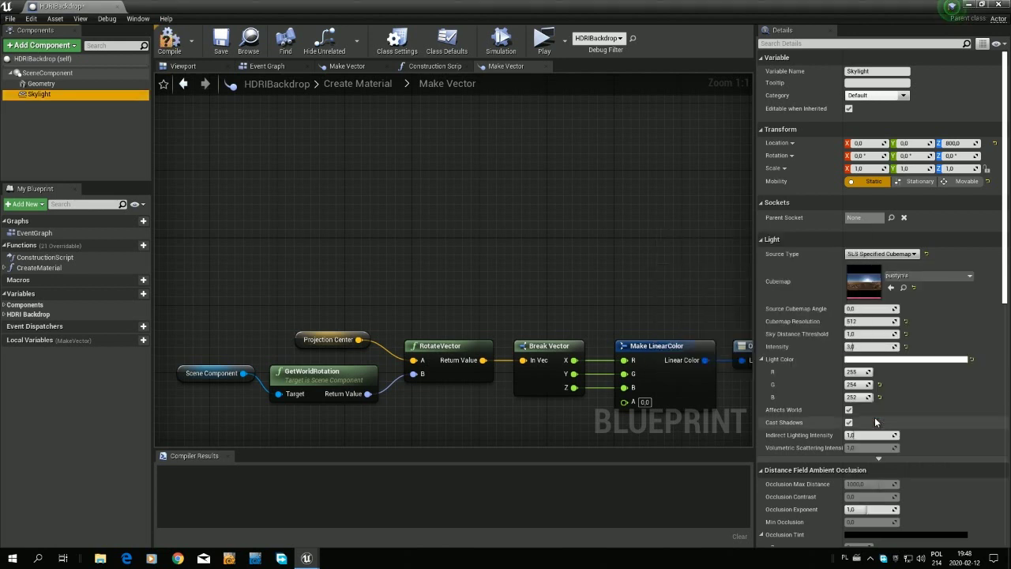
pyautogui.click(912, 278)
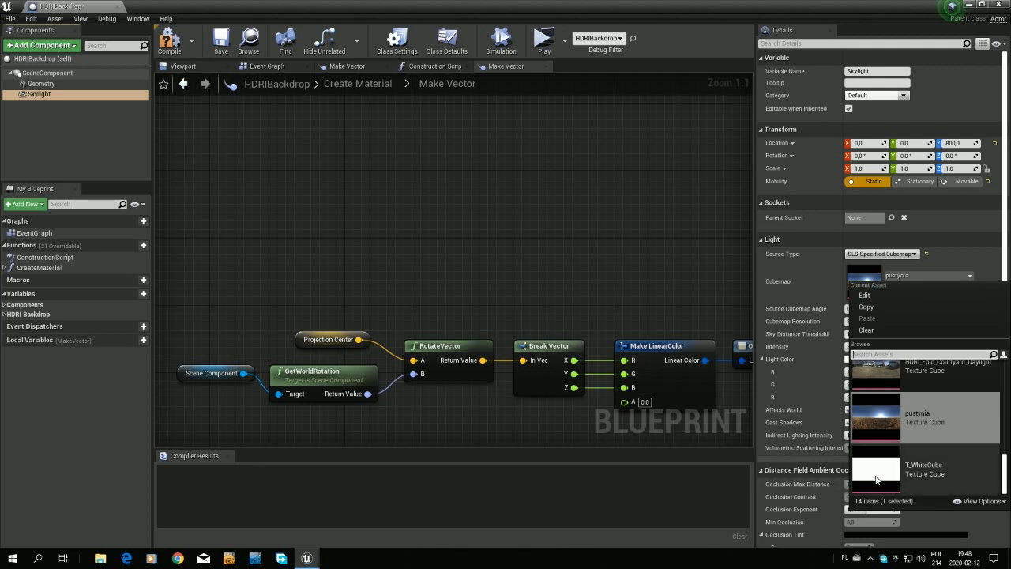
pyautogui.click(877, 478)
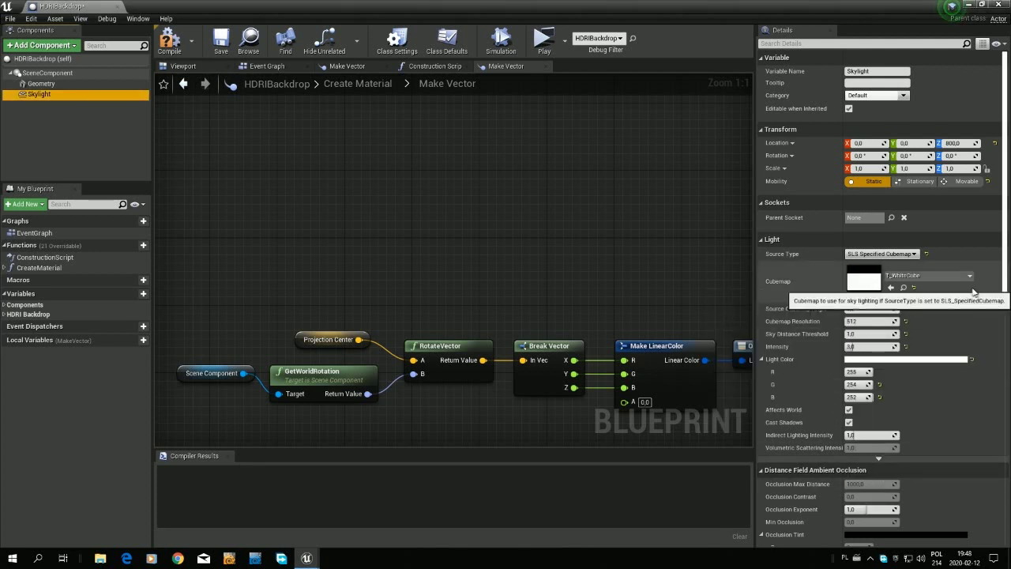
pyautogui.click(916, 277)
pyautogui.click(878, 420)
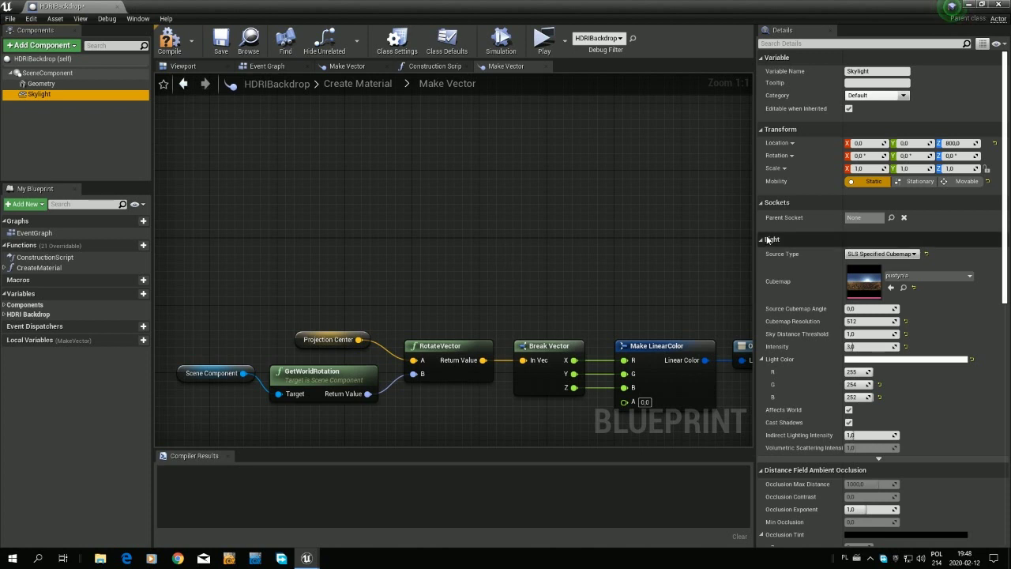
pyautogui.click(898, 276)
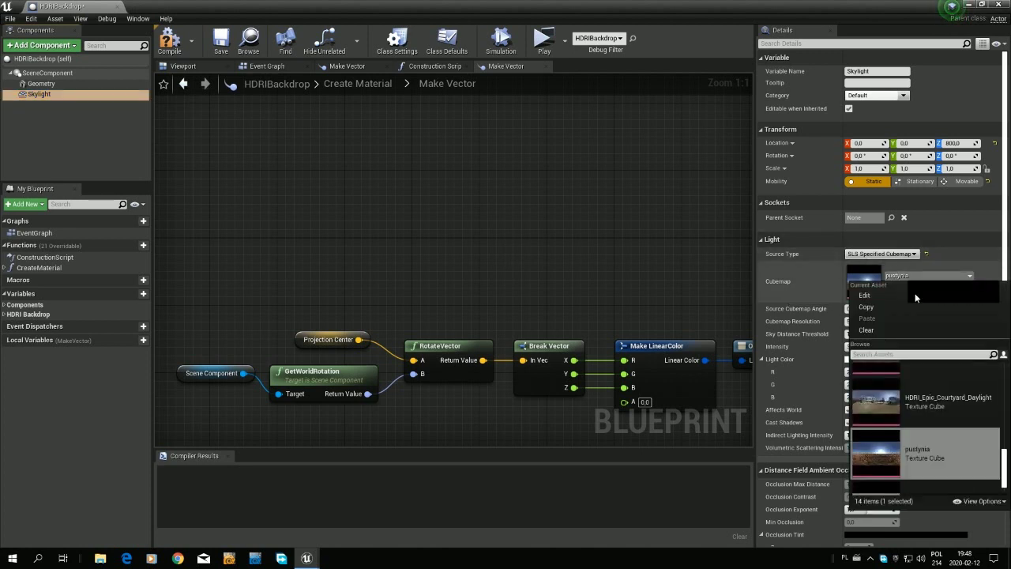
pyautogui.scroll(-1, 948, 416)
pyautogui.click(883, 474)
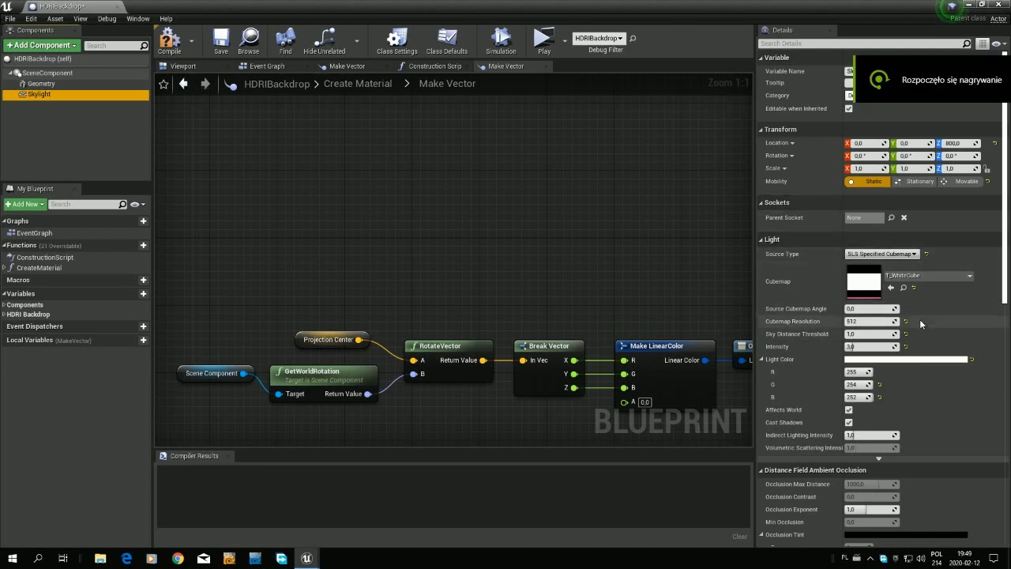
# - Filter and then clear the Skylight's Details search, set Intensity to 3.0, and close the blueprint editor
pyautogui.click(802, 44)
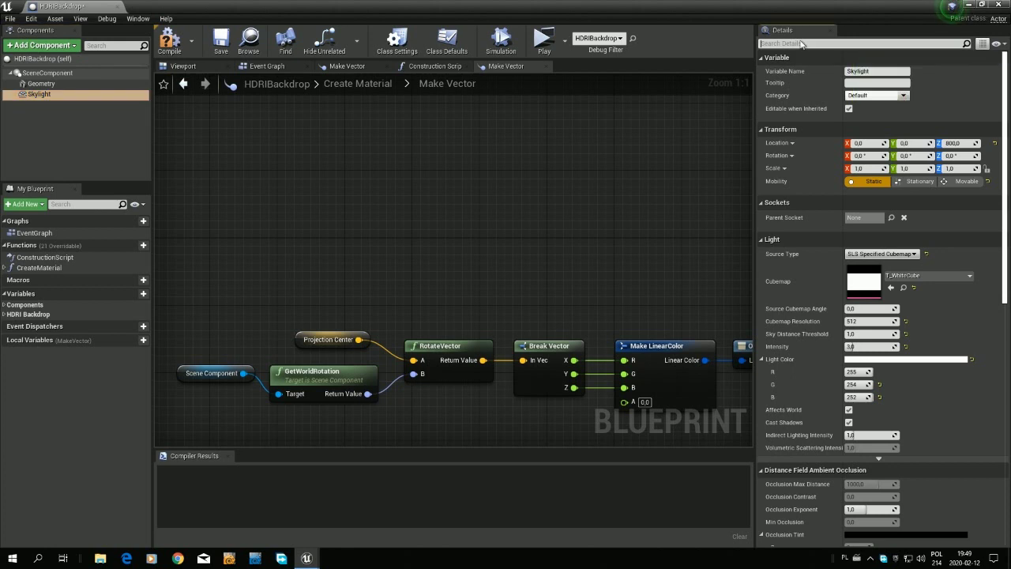
pyautogui.write('razl')
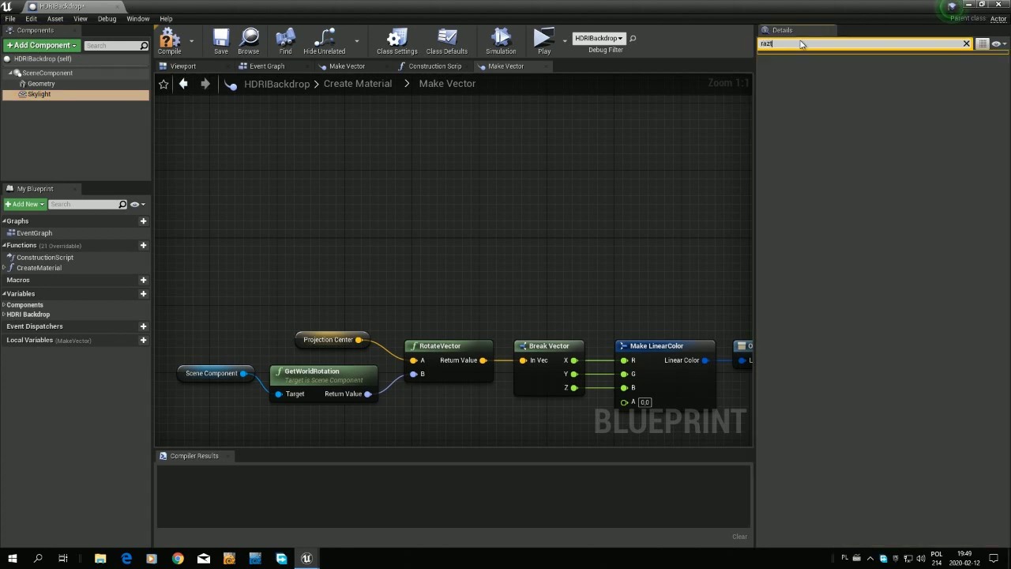
pyautogui.press('BackSpace')
pyautogui.press('BackSpace')
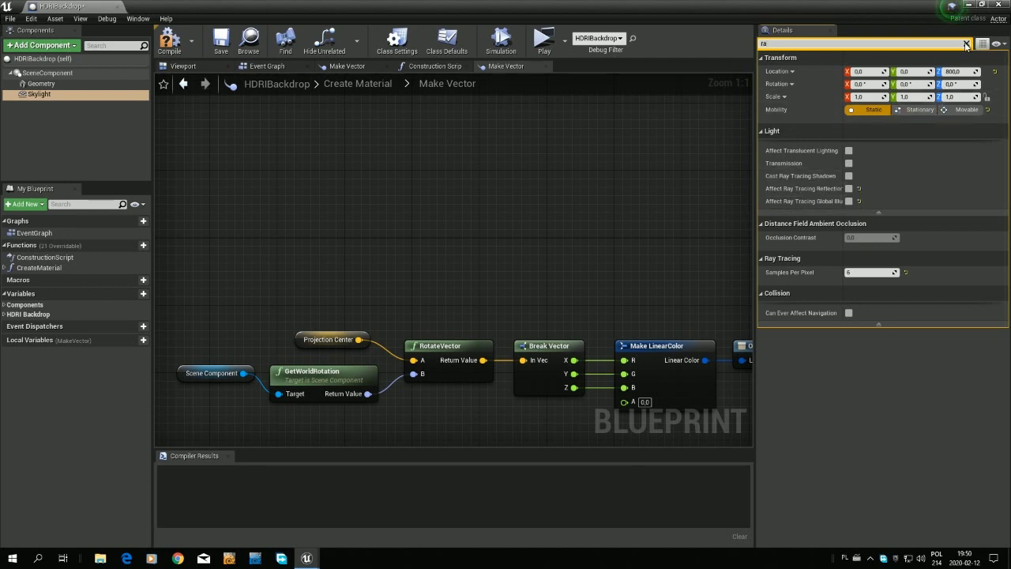
pyautogui.click(967, 44)
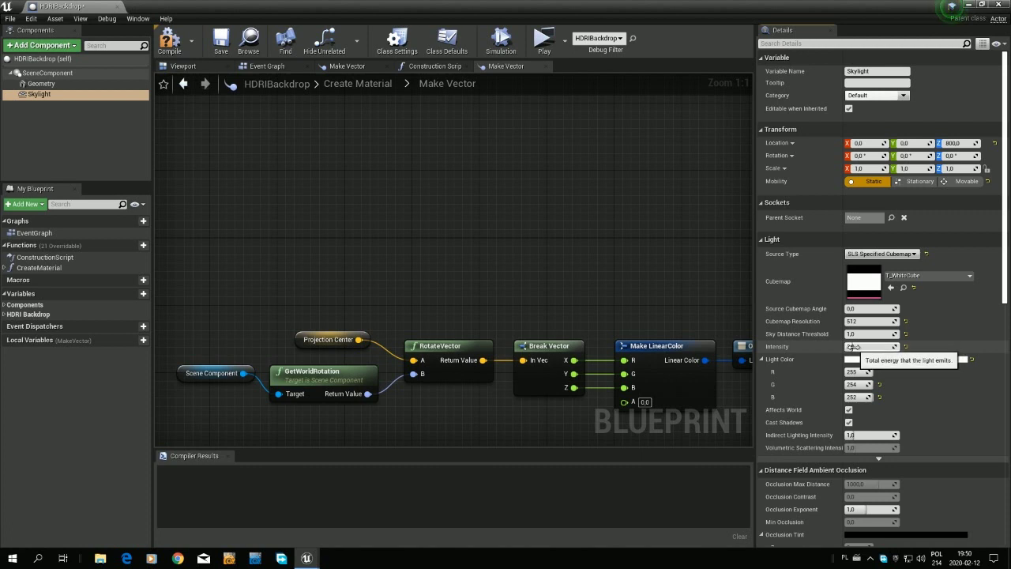
pyautogui.moveTo(852, 346); pyautogui.dragTo(854, 346)
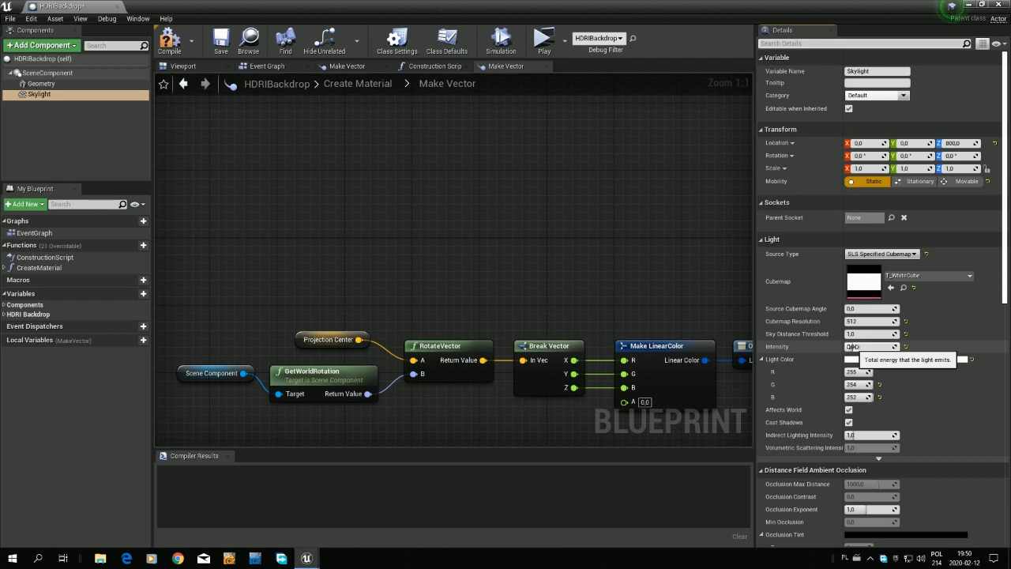
pyautogui.click(998, 6)
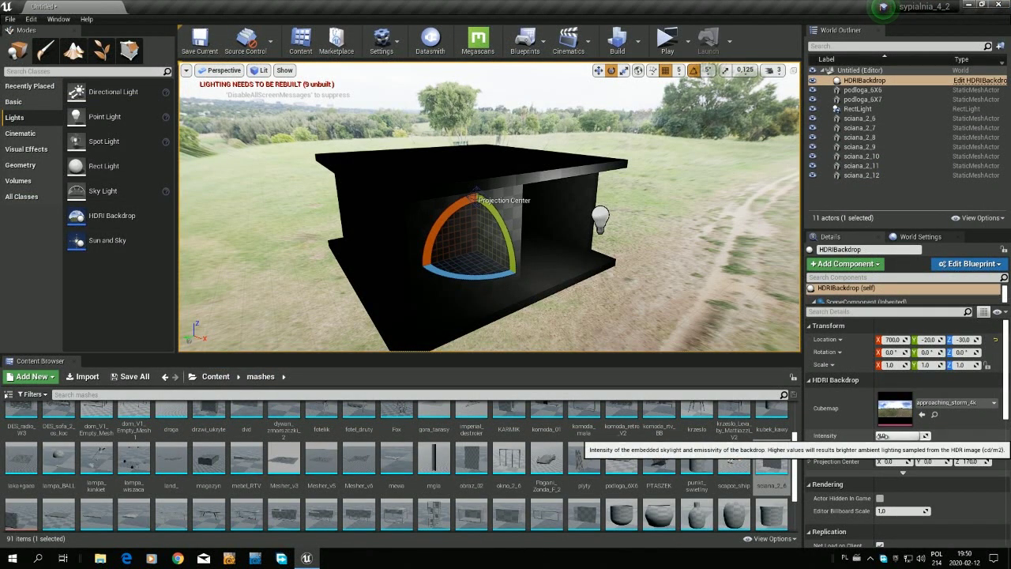
# - Lower the HDRIBackdrop Intensity from 8 to 1.0, then set it to 2
pyautogui.moveTo(883, 435); pyautogui.dragTo(891, 435)
pyautogui.click(891, 435)
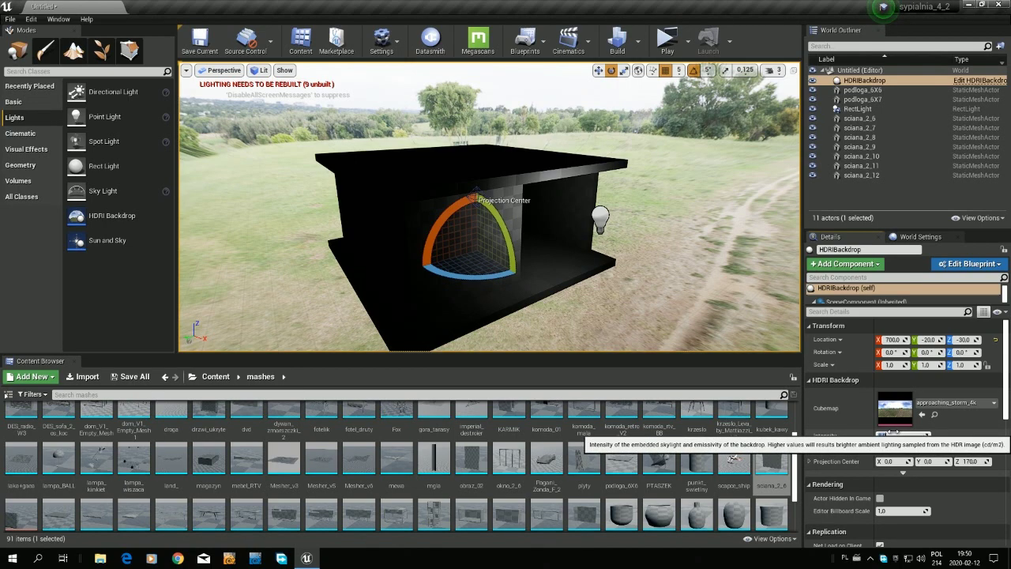
pyautogui.press('Return')
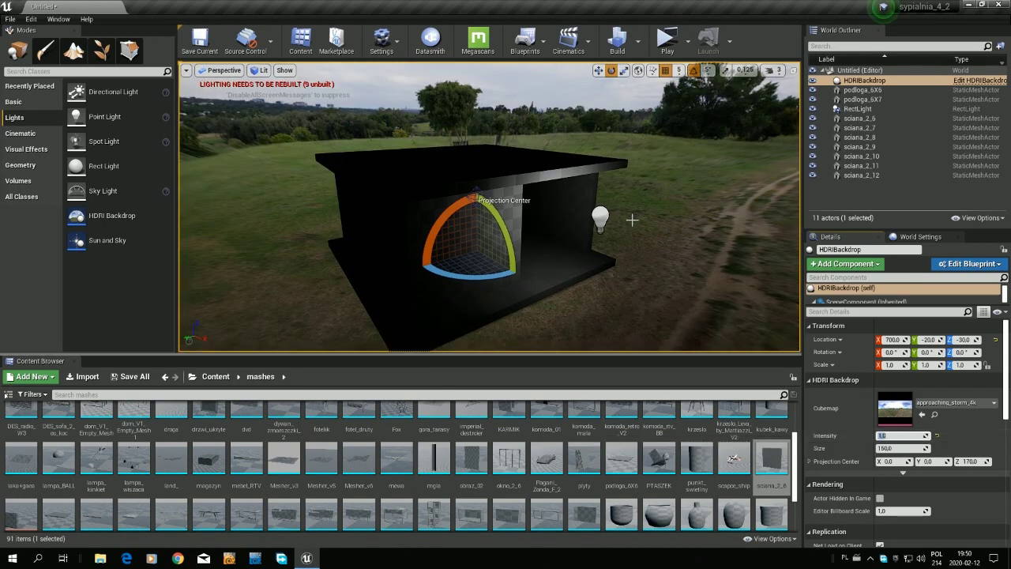
pyautogui.moveTo(632, 219)
pyautogui.mouseDown(button='right')
pyautogui.moveTo(633, 198)
pyautogui.moveTo(663, 193)
pyautogui.mouseUp(button='right')
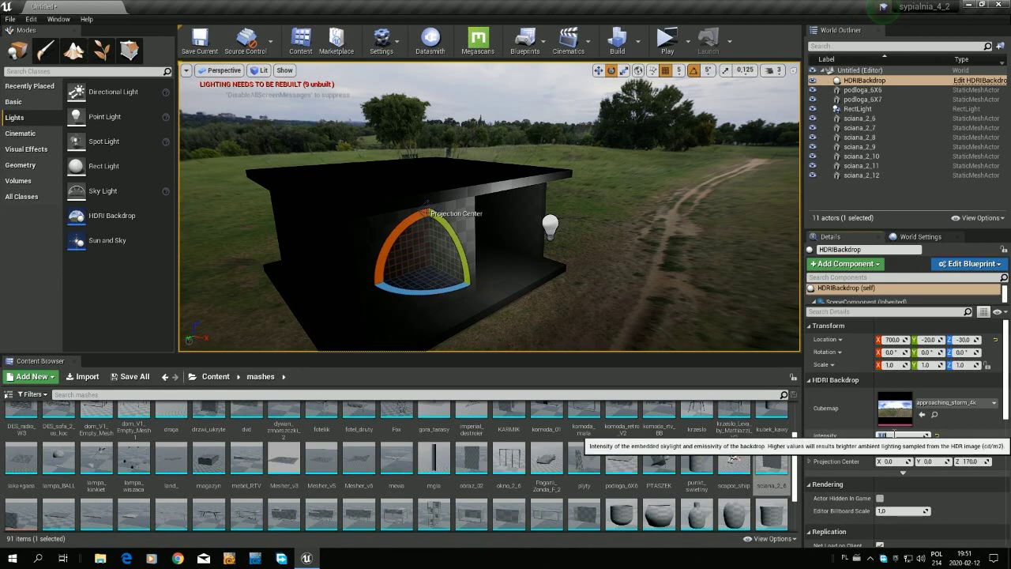
pyautogui.write('2')
pyautogui.press('Return')
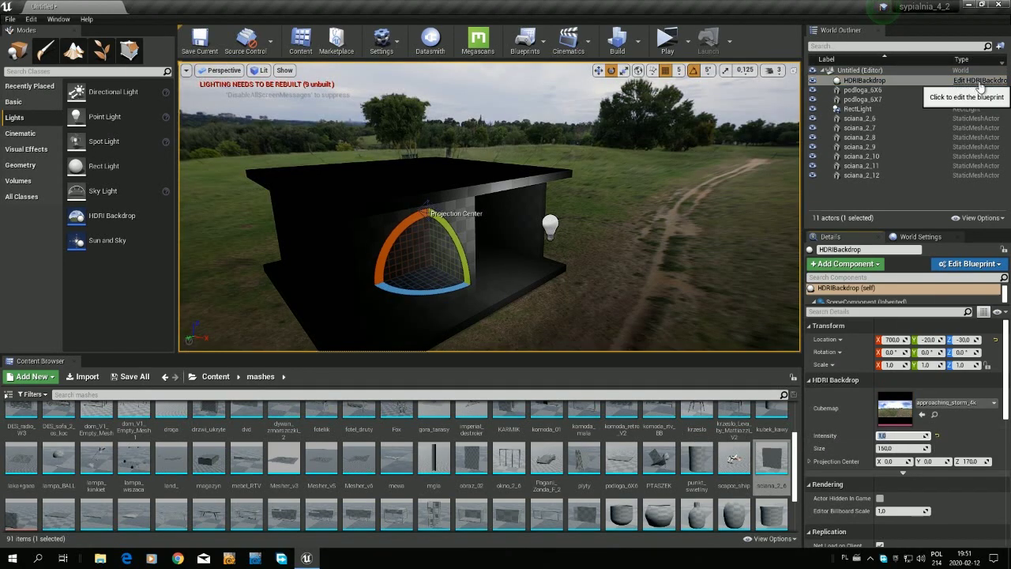
pyautogui.click(718, 169)
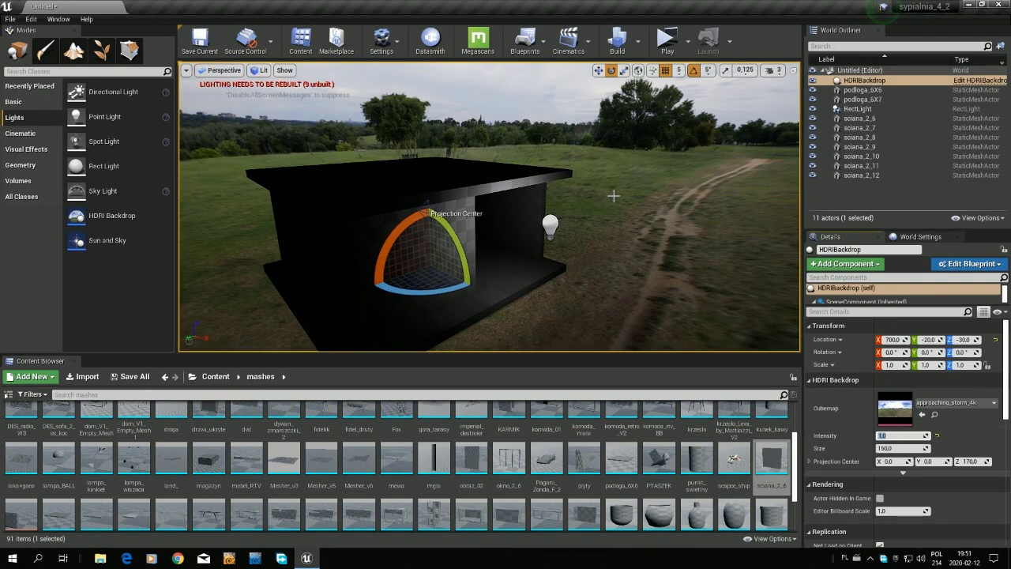